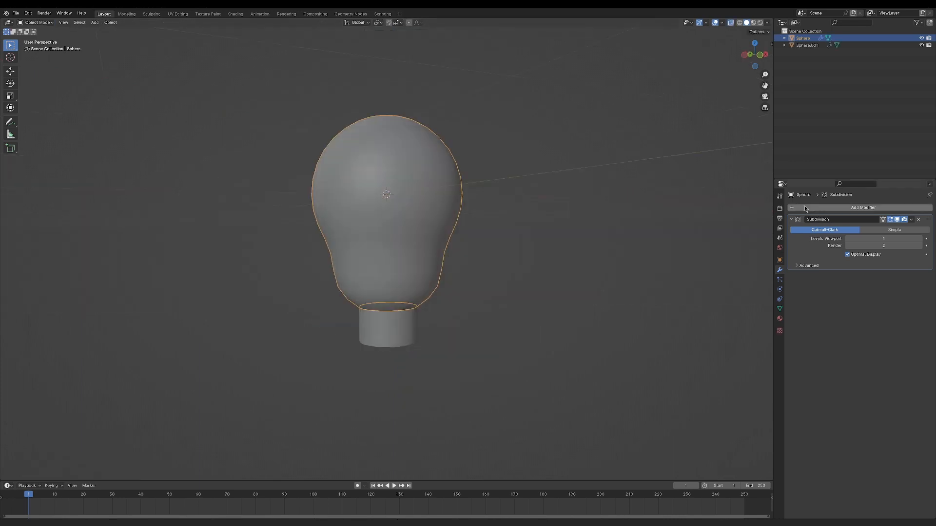
Add a Solidify modifier to the glass bulb and enable even thickness with an offset of -1
left_click(805, 207)
type("solid")
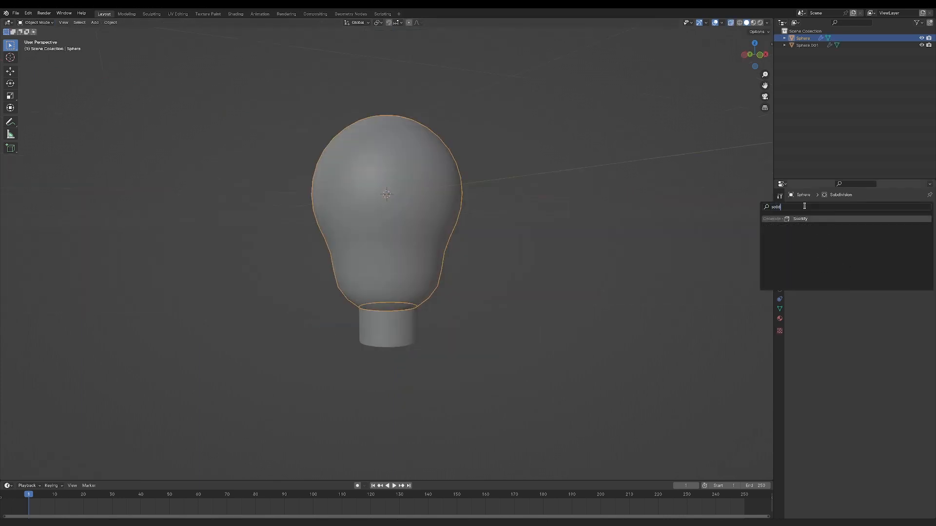
key("Return")
mouse_move(888, 303)
left_mouse_down()
mouse_move(912, 303)
mouse_move(897, 302)
left_mouse_up()
left_click(848, 312)
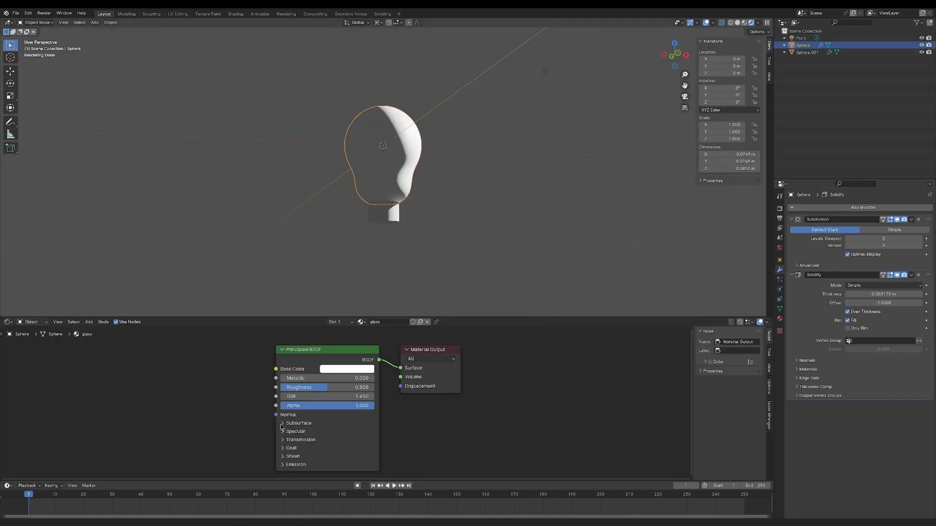
Set the glass material's transmission weight to 1 and its roughness to 0.014
left_click(291, 441)
left_click(321, 450)
type("1")
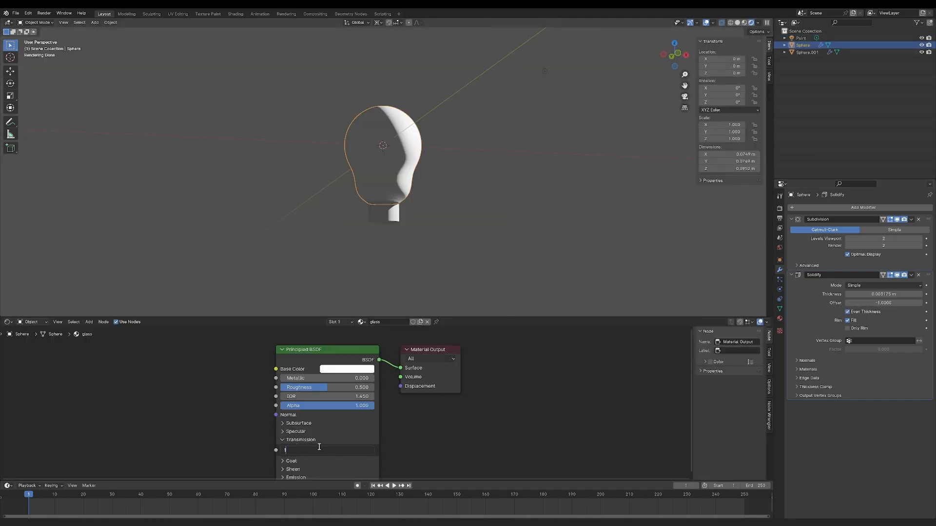
key("Return")
left_click(337, 387)
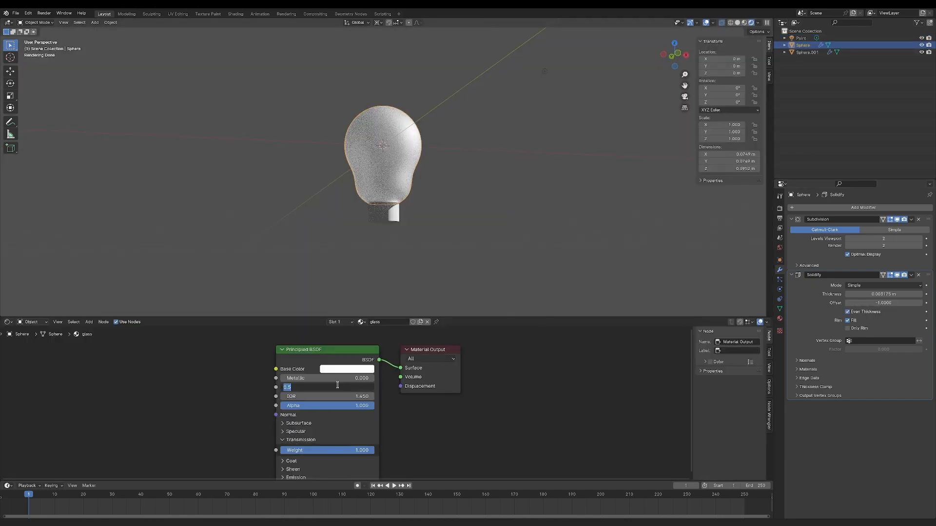
type(".014")
key("Return")
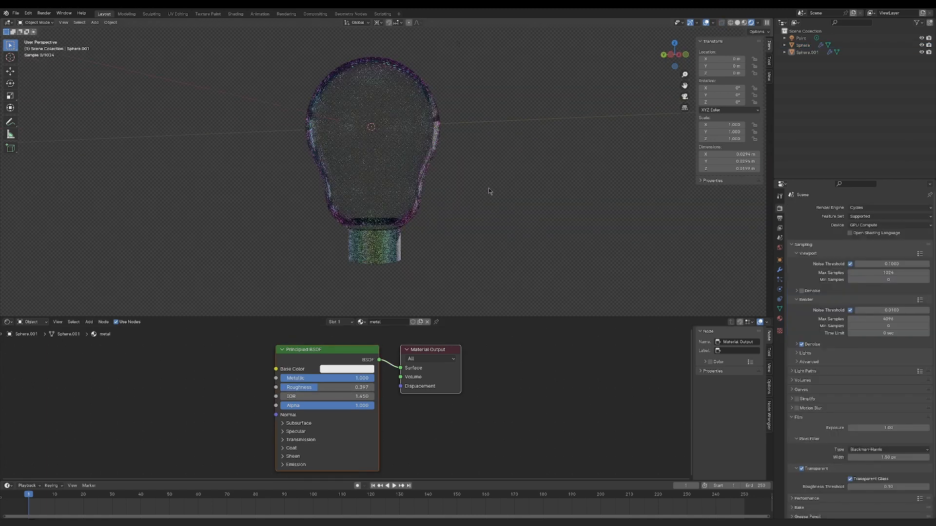
Select the edge loop around the bulb's bottom opening to centre the 3D cursor there, and add a plane at that point
middle_click_drag(488, 188, 570, 191)
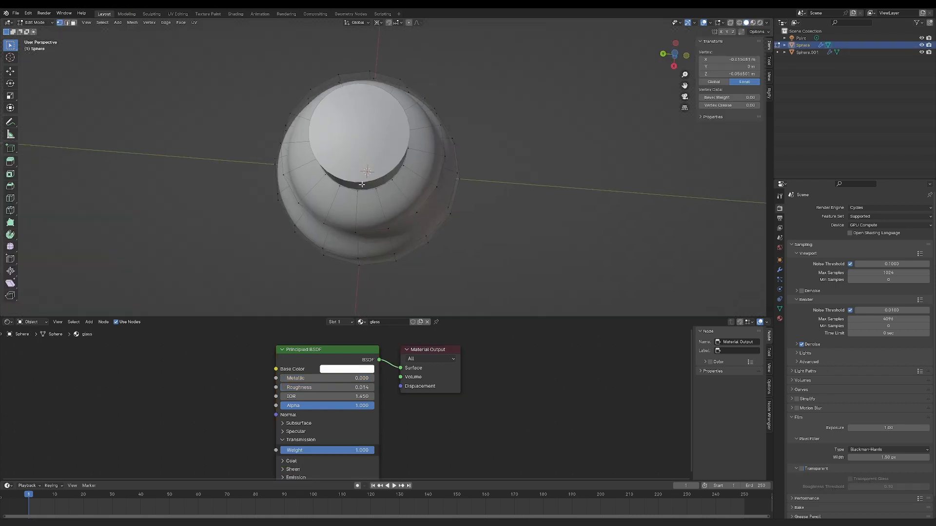
left_click(362, 185, "alt")
middle_click_drag(493, 152, 483, 188)
key("Tab")
key("shift+a")
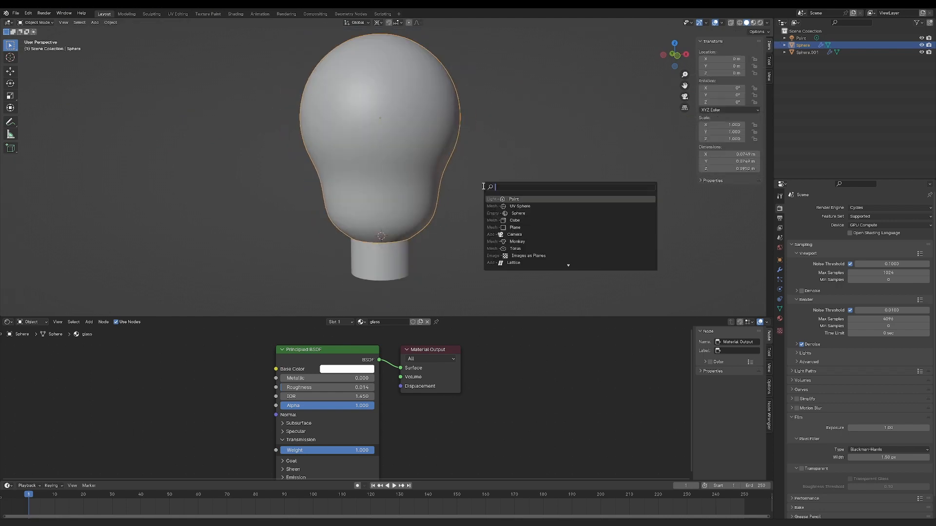
type("plane")
key("Return")
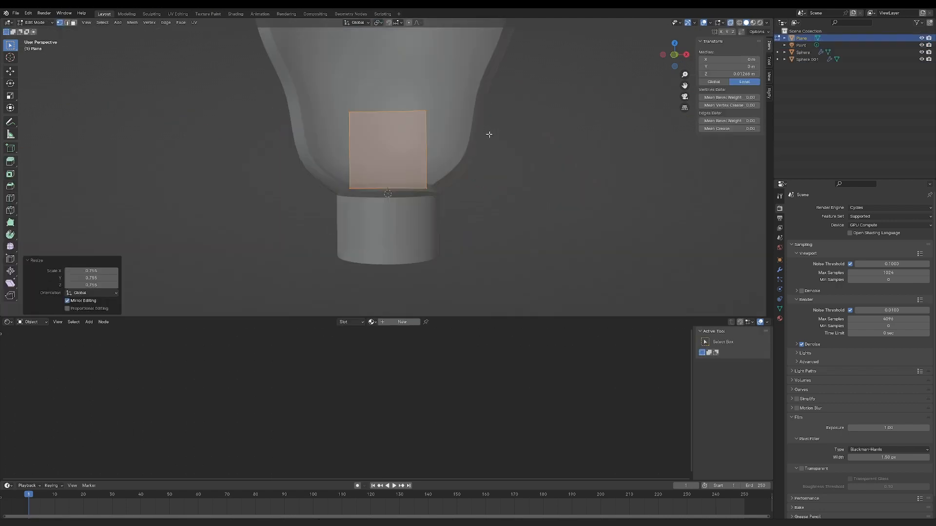
Raise the upright plane's top edge about 0.032 m along Z and scale that edge up to about 1.4 times its width
scroll(491, 136, "down", 3)
middle_click_drag(491, 136, 502, 189, "shift")
key("2")
left_click(414, 186)
key("g")
key("z")
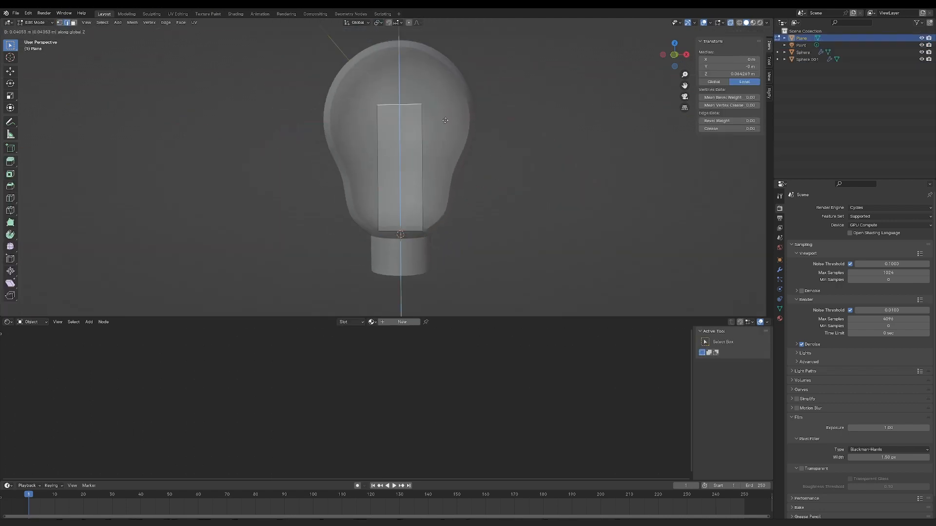
left_click(435, 146)
key("s")
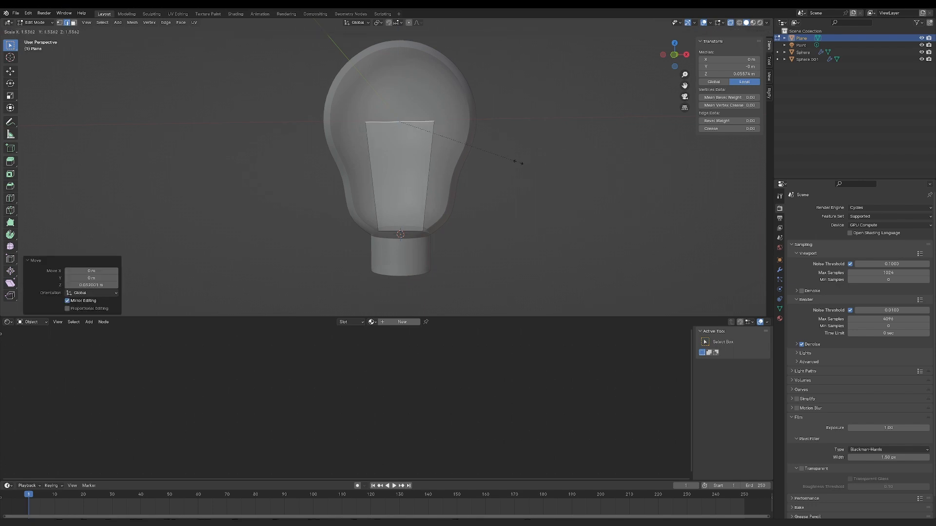
left_click(510, 161)
Delete the plane's bottom edge together with its face, keeping only the two side edges and the top edge
left_click(401, 184)
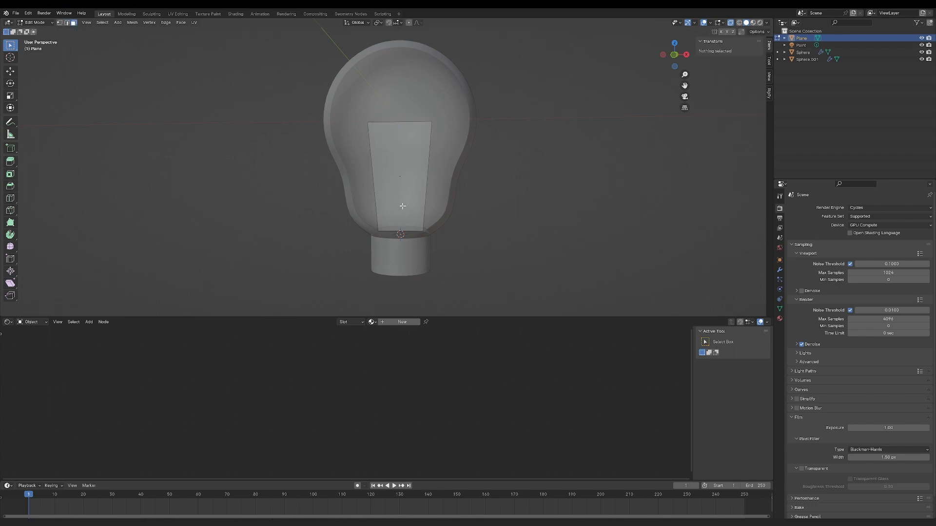
left_click(404, 238)
key("x")
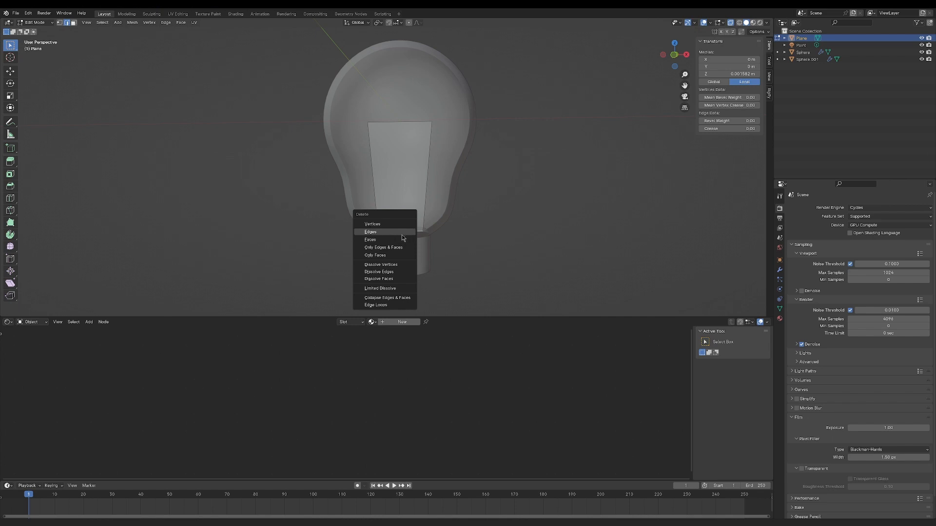
left_click(397, 239)
left_click(427, 178)
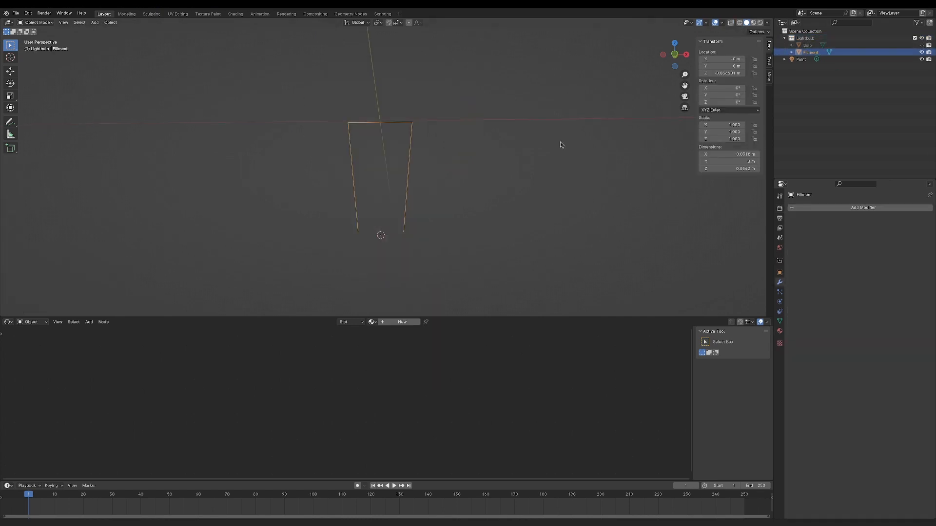
Add a Geometry Nodes modifier to the filament outline and switch the lower area to the Geometry Node Editor
left_click(800, 208)
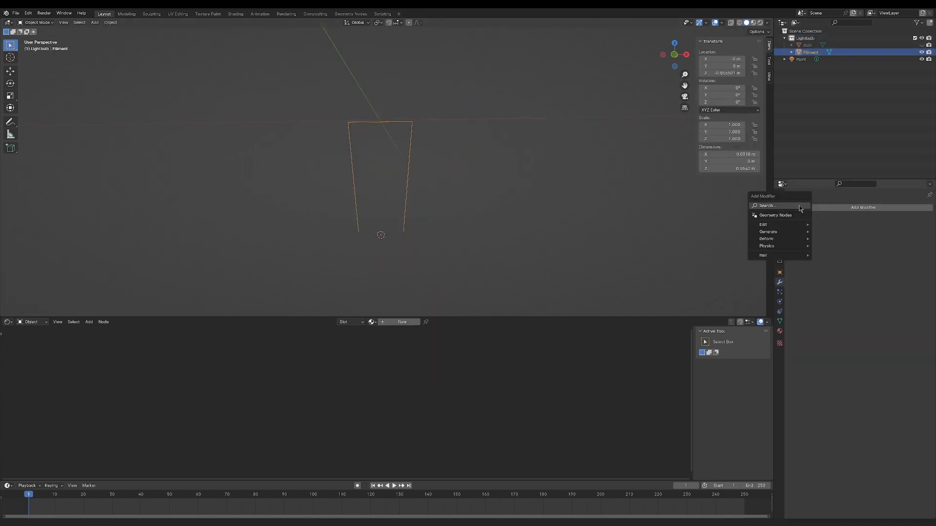
left_click(768, 229)
left_click(8, 321)
left_click(35, 380)
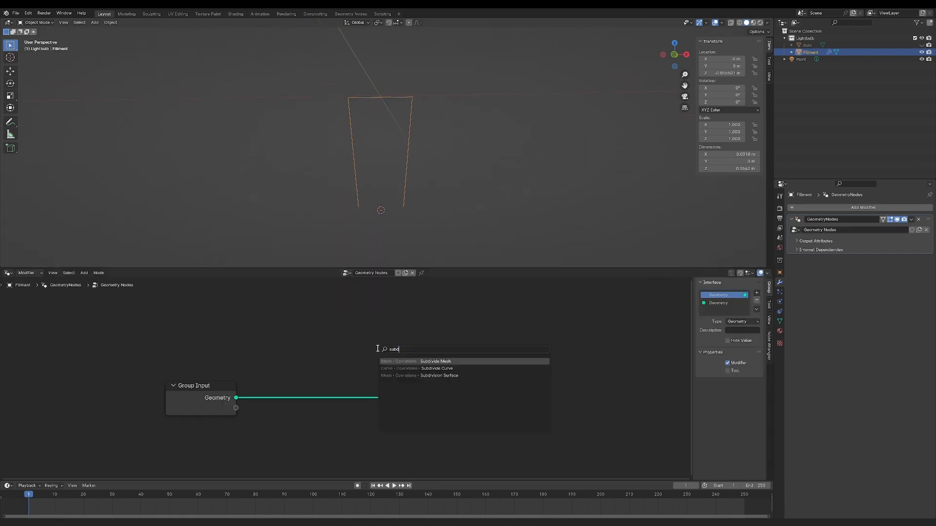
Build the filament node chain from Group Input through Subdivide Mesh, Subdivision Surface, Mesh to Curve and Curve to Mesh
key("Down")
key("Down")
key("Return")
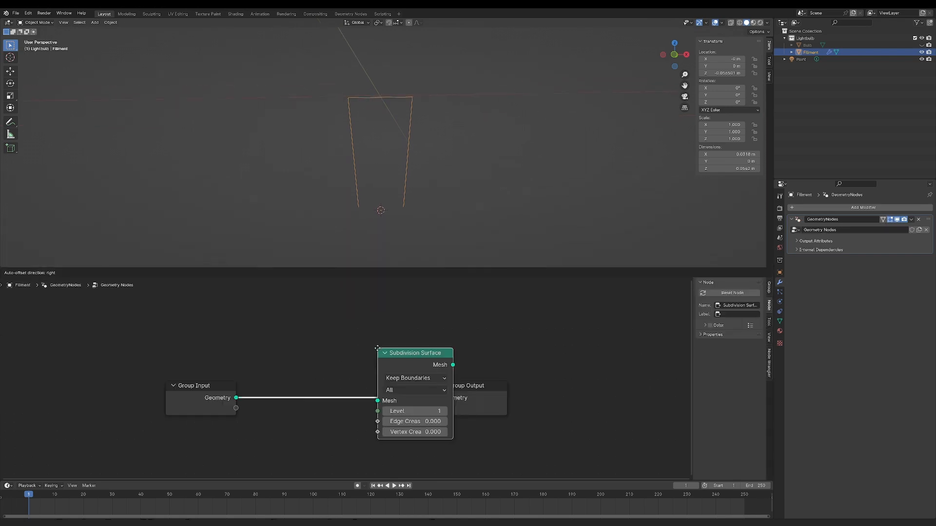
left_click(269, 359)
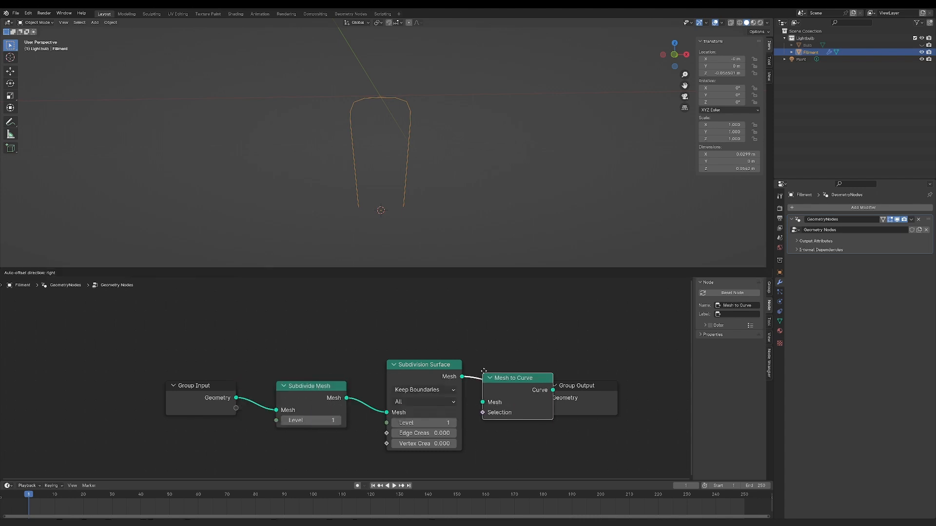
left_click(484, 371)
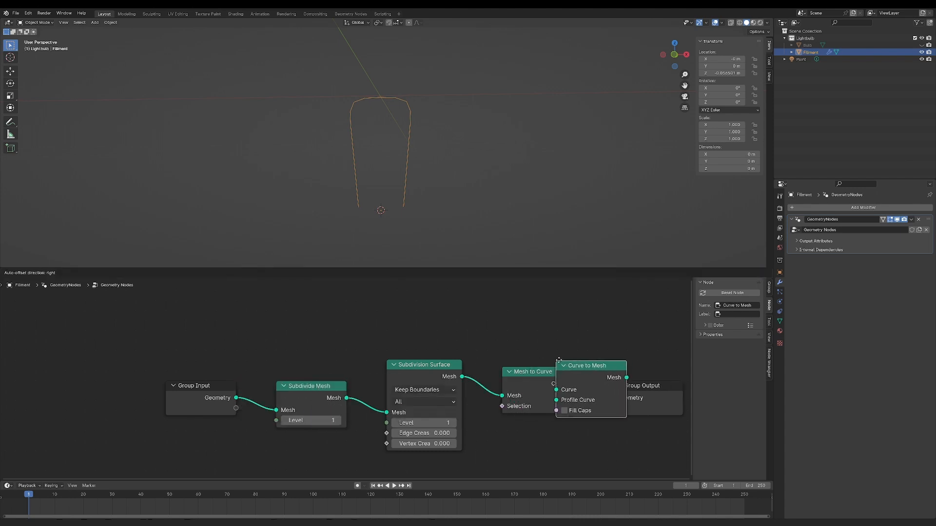
left_click(555, 358)
Insert a second Subdivision Surface node between Curve to Mesh and Group Output
middle_click_drag(555, 346, 287, 335)
key("shift+a")
type("subd")
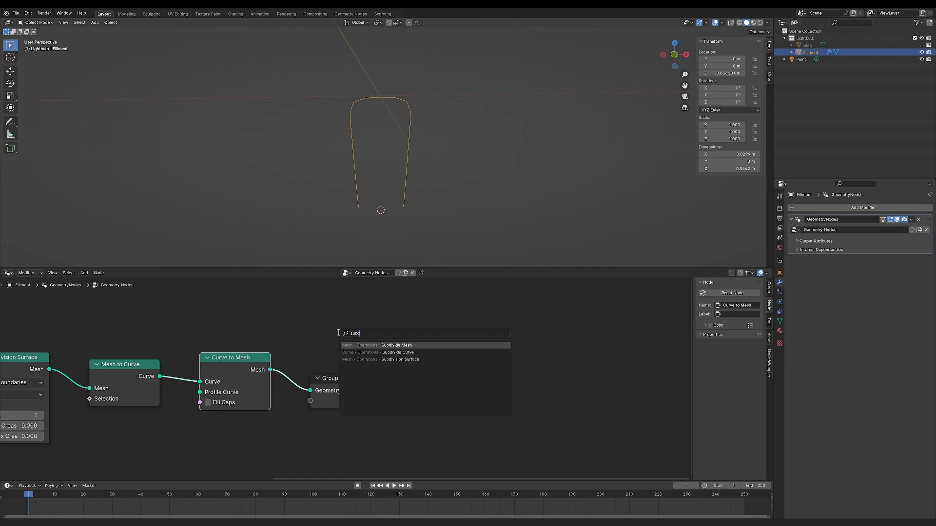
key("Down")
key("Down")
key("Return")
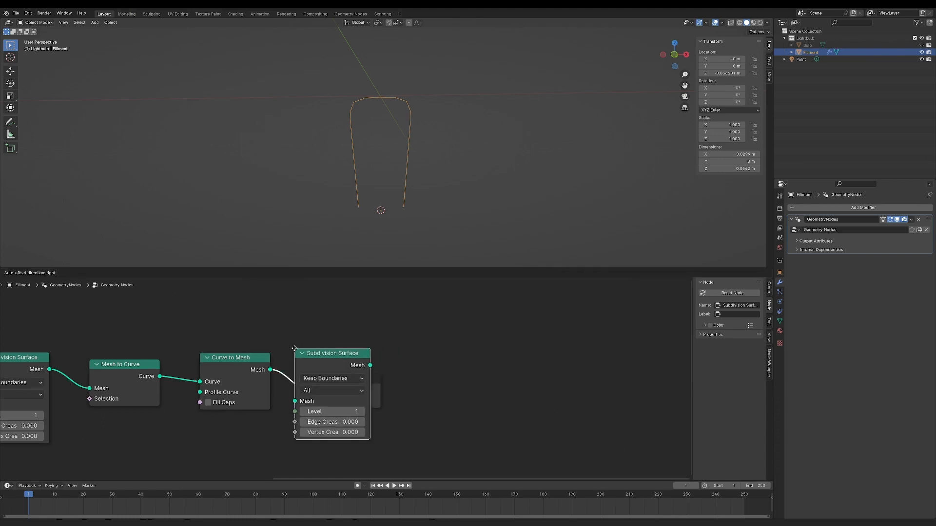
left_click(294, 349)
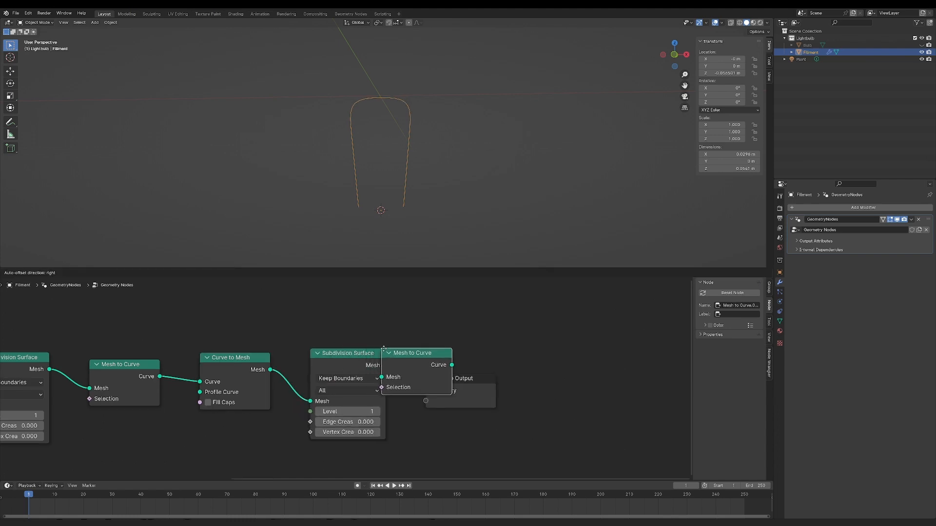
Extend the chain after the second Subdivision Surface with Mesh to Curve, Curve to Mesh and Set Material nodes
left_click(428, 350)
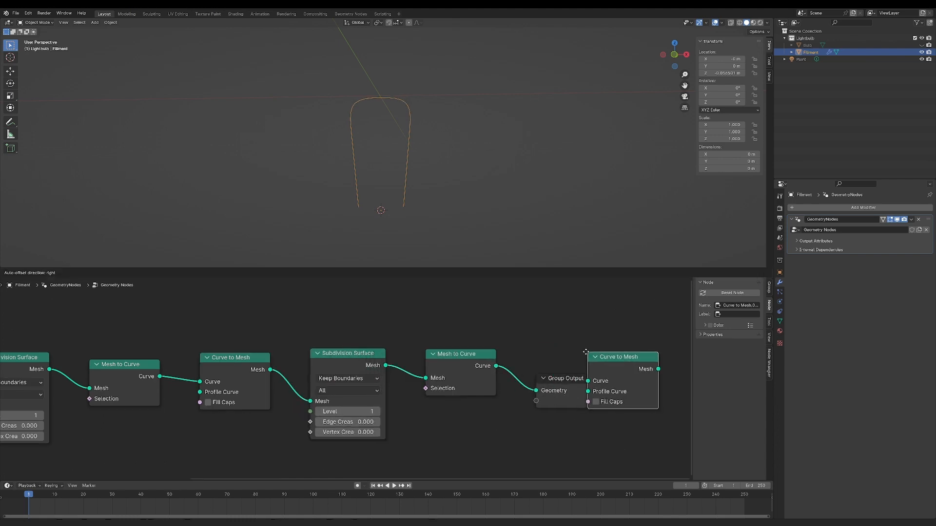
left_click(526, 350)
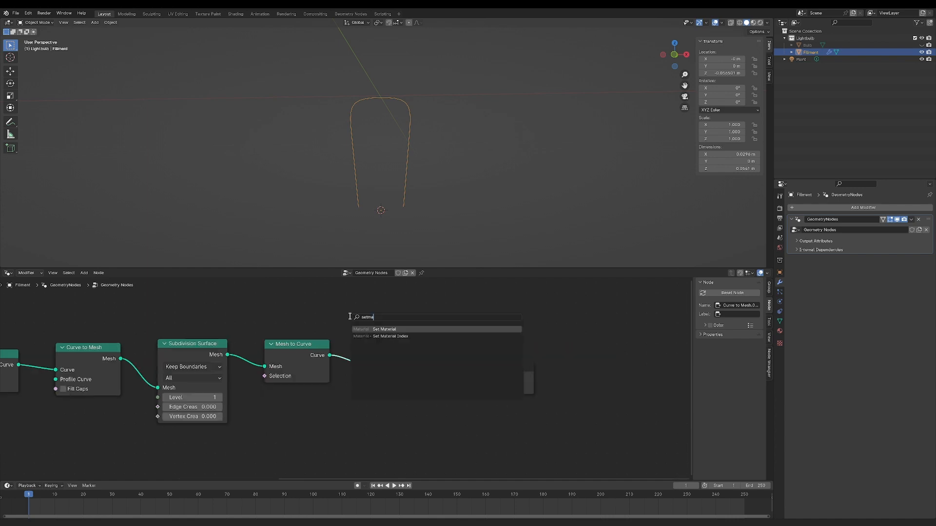
key("Return")
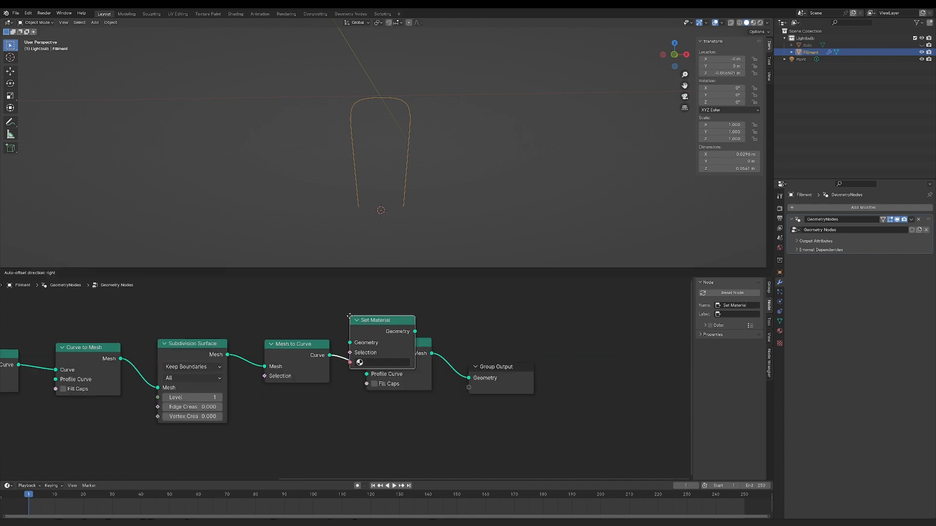
left_click(438, 380)
Add a Curve Circle node as the last Curve to Mesh node's profile curve, with a radius of 0.0015 m
key("shift+a")
type("curvec")
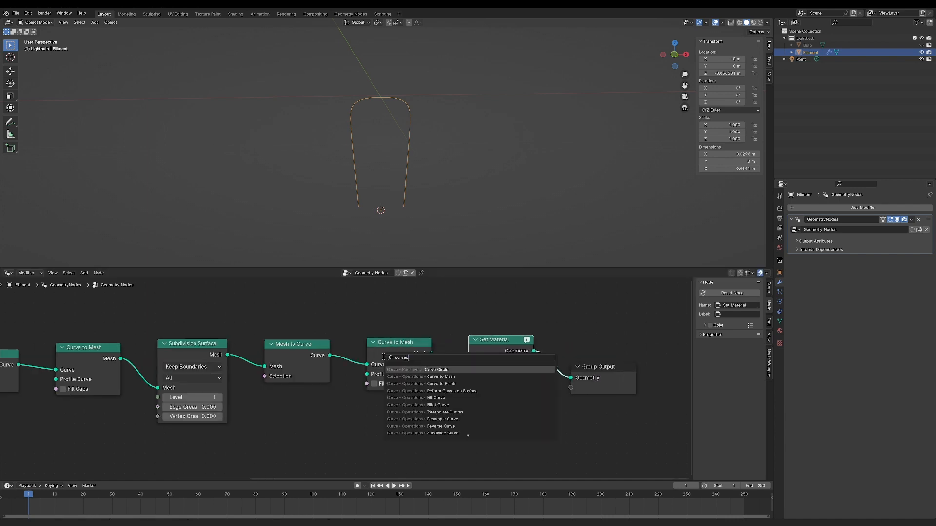
key("Return")
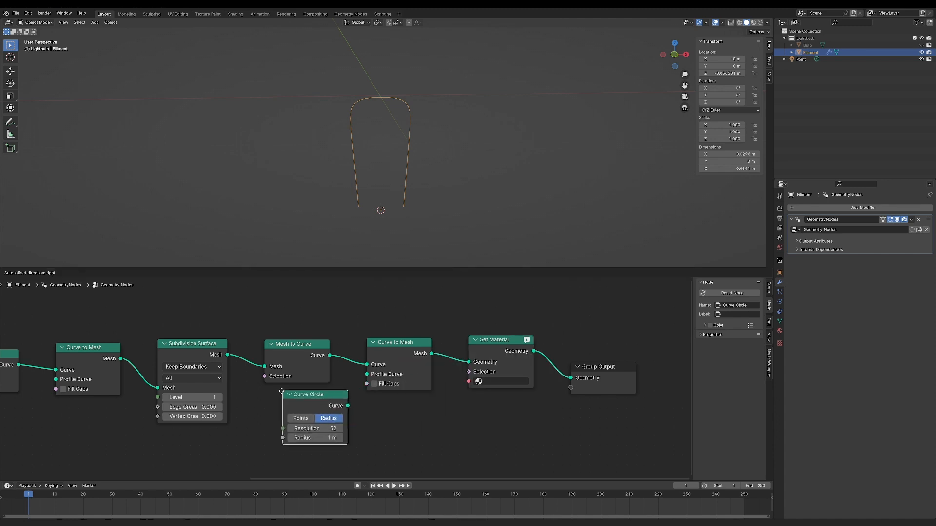
left_click(336, 426)
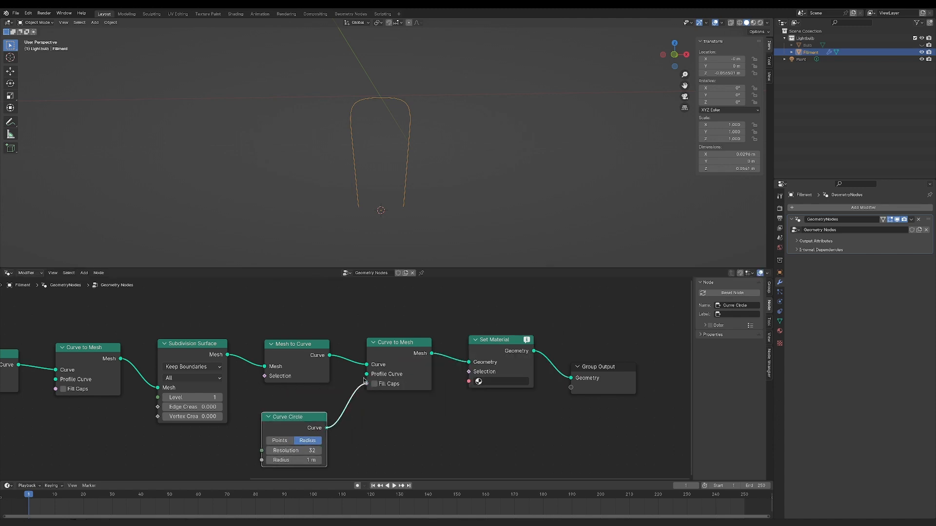
left_click_drag(364, 380, 367, 374)
left_click(306, 461)
key("Return")
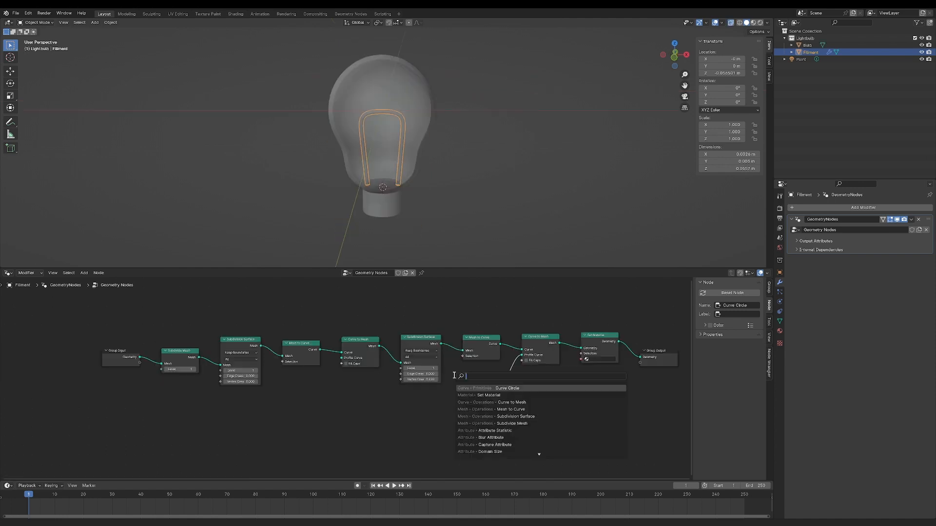
Insert a Set Position node between the first Mesh to Curve and Curve to Mesh nodes
type("setpo")
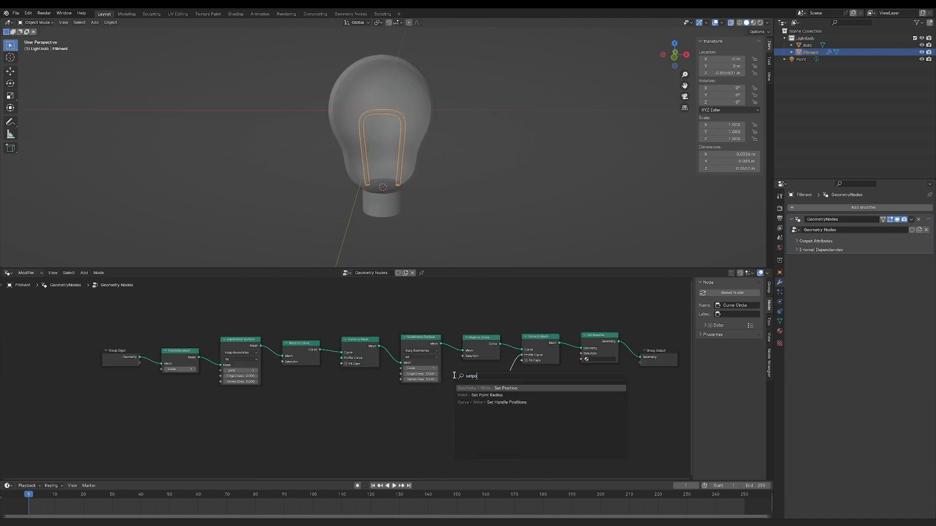
key("Return")
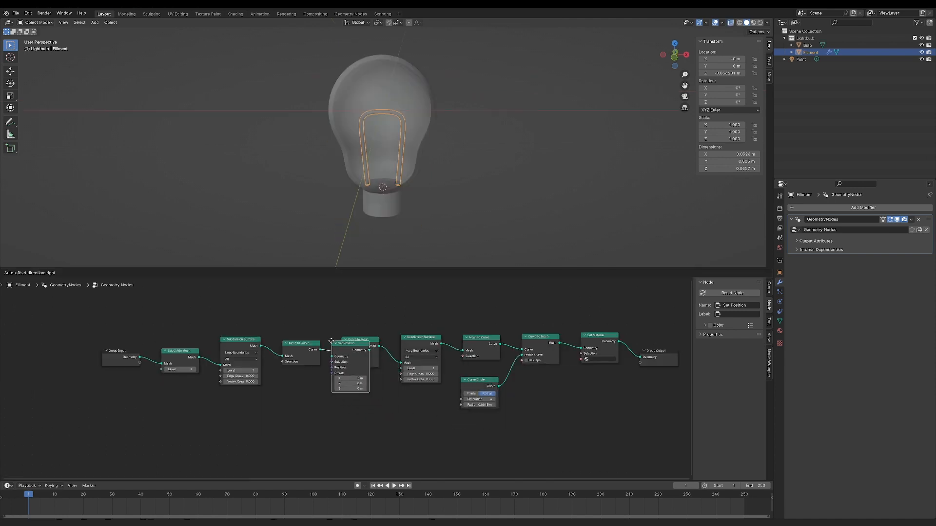
left_click(331, 340)
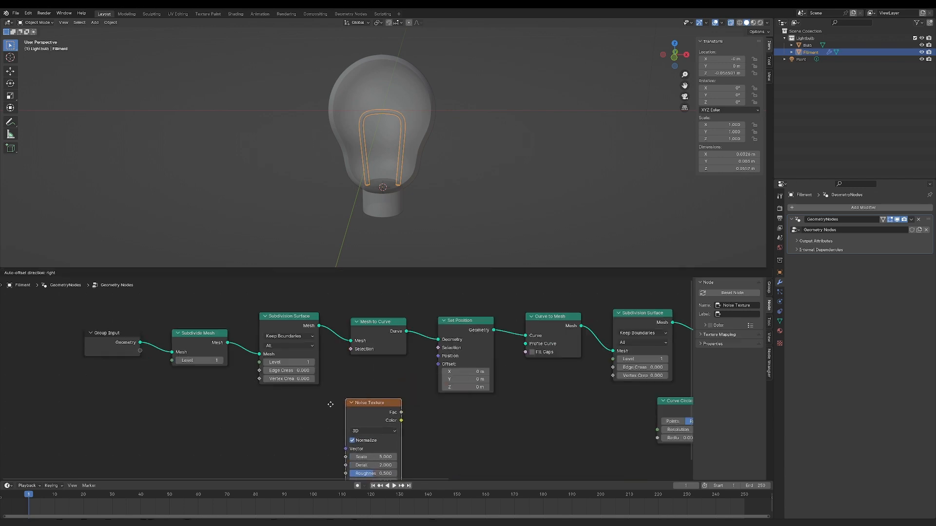
Place a Noise Texture node below the chain and add a Map Range node beside it with its data type set to Vector
left_click(266, 408)
key("shift+a")
type("map range")
key("Return")
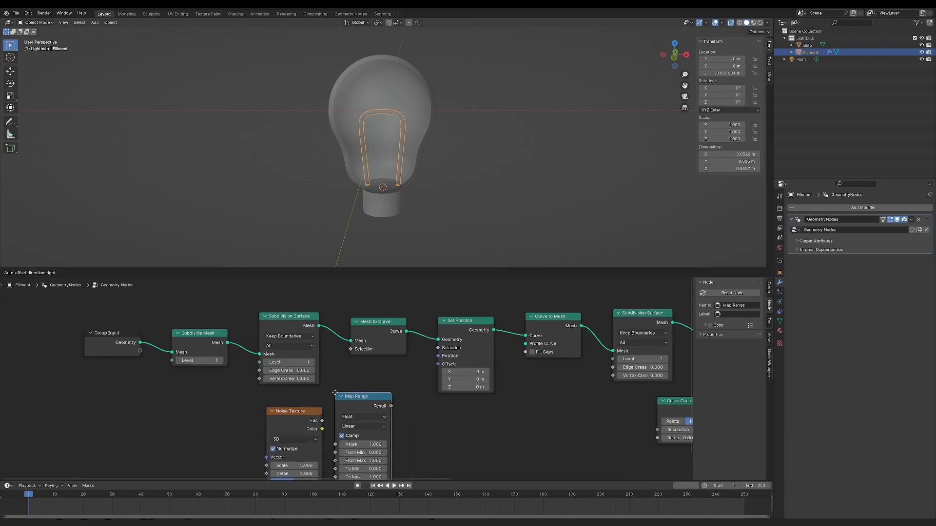
left_click(376, 399)
left_click(378, 406)
left_click(383, 413)
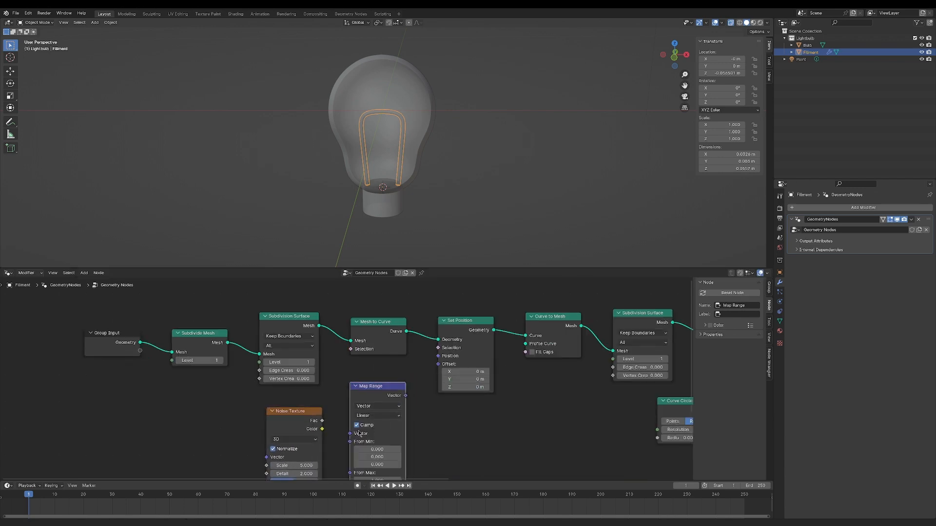
Connect the Noise Texture's Color to the Map Range's Vector input, and the Map Range's output to the Set Position Offset
middle_click_drag(360, 434, 353, 381)
left_click_drag(320, 386, 329, 385)
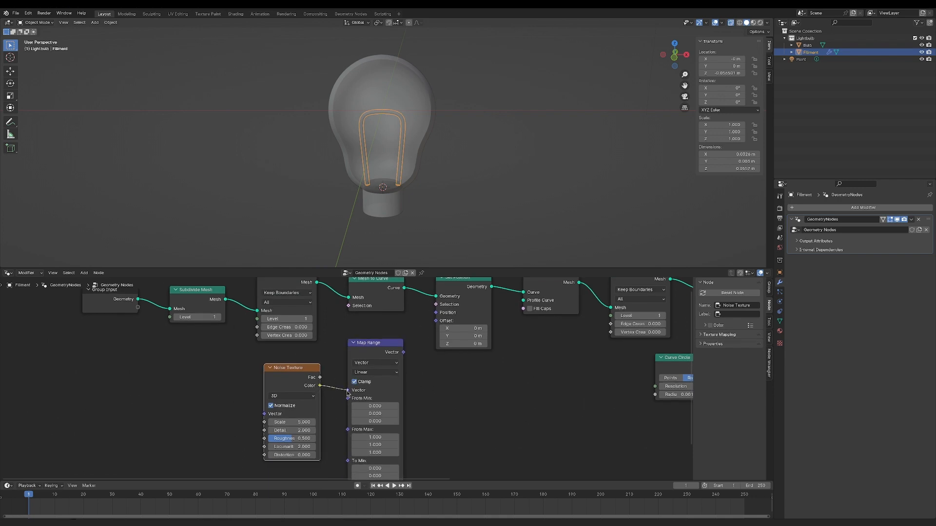
left_click_drag(404, 352, 438, 330)
scroll(440, 389, "down", 2)
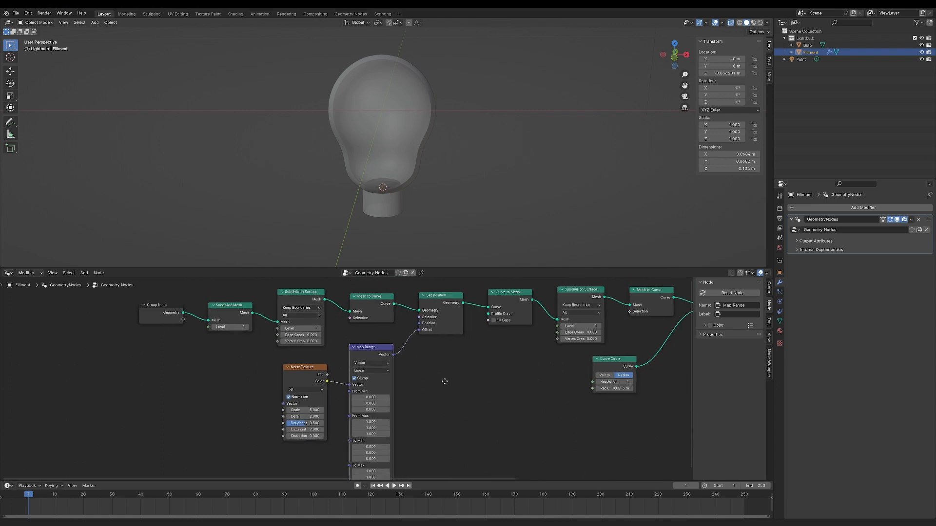
Set the Map Range's To Min to -0.5 and To Max to 0.5 on all three axes
middle_click_drag(445, 383, 457, 352)
left_click_drag(385, 415, 388, 438)
key("Return")
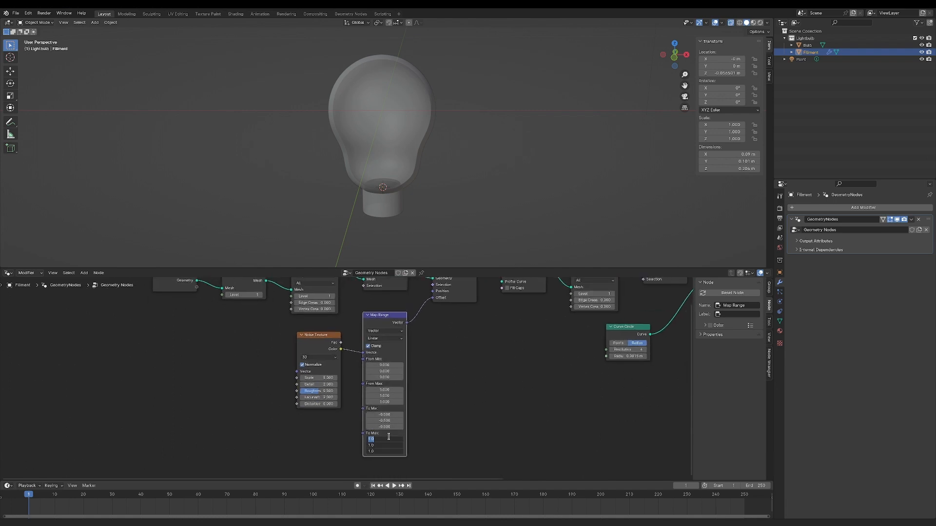
type(".5")
key("Return")
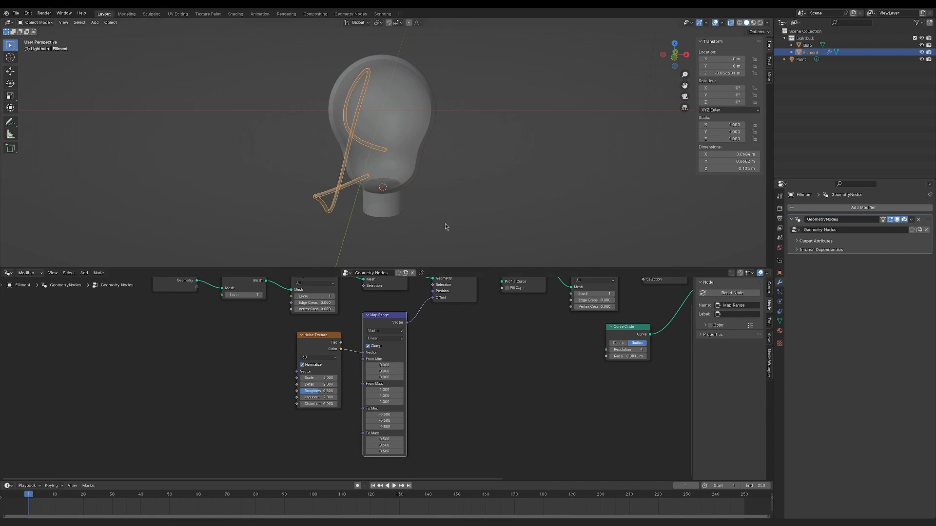
Switch the Noise Texture node to 4D and inspect the displaced filament from another angle
middle_click_drag(446, 226, 546, 210)
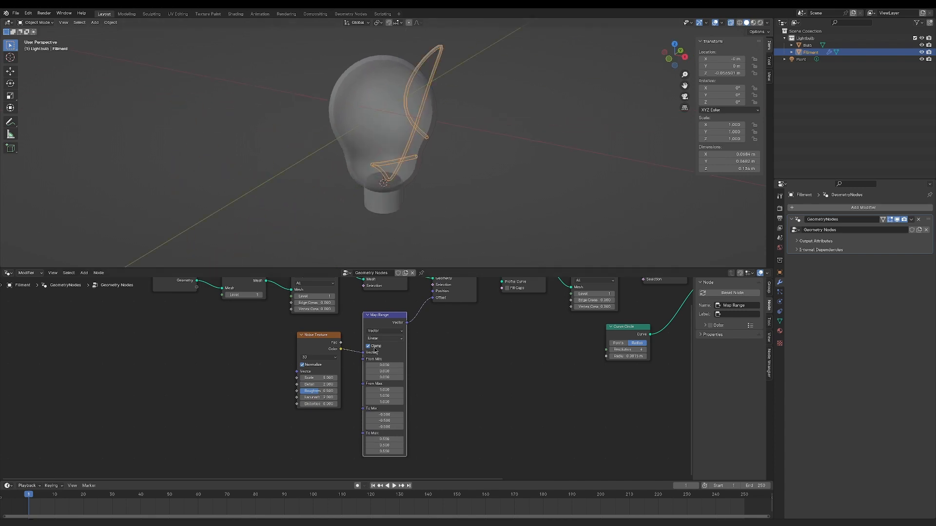
left_click(334, 358)
left_click(325, 392)
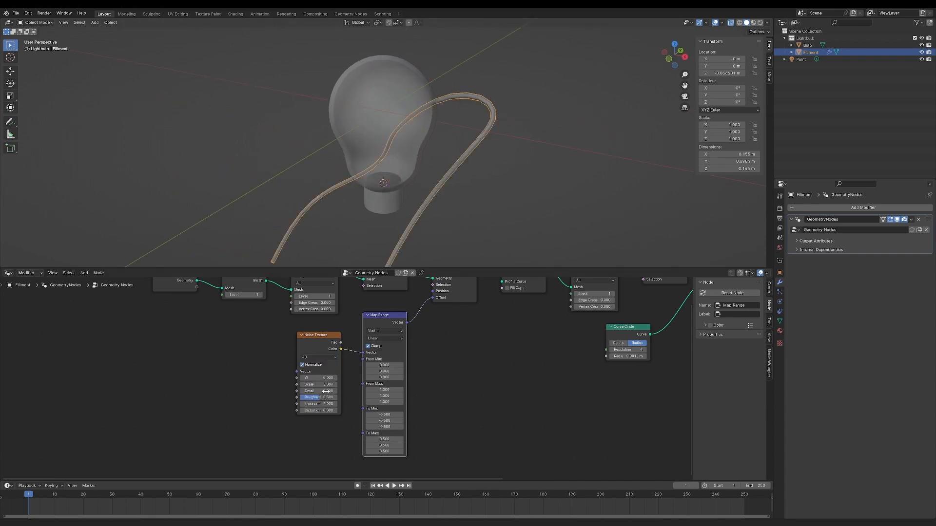
middle_click_drag(438, 199, 536, 207)
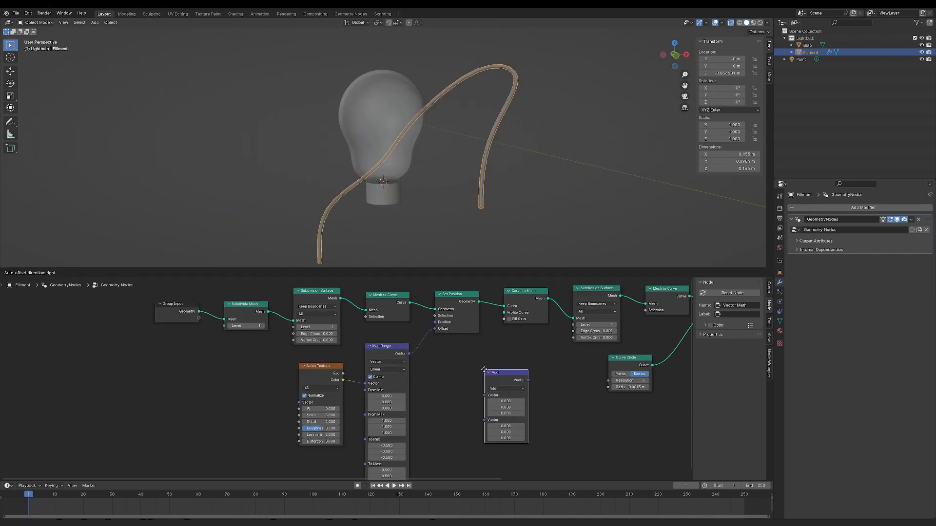
Insert a Vector Math node between Map Range and Set Position, set to Multiply by 0.1 on all axes
left_click(435, 335)
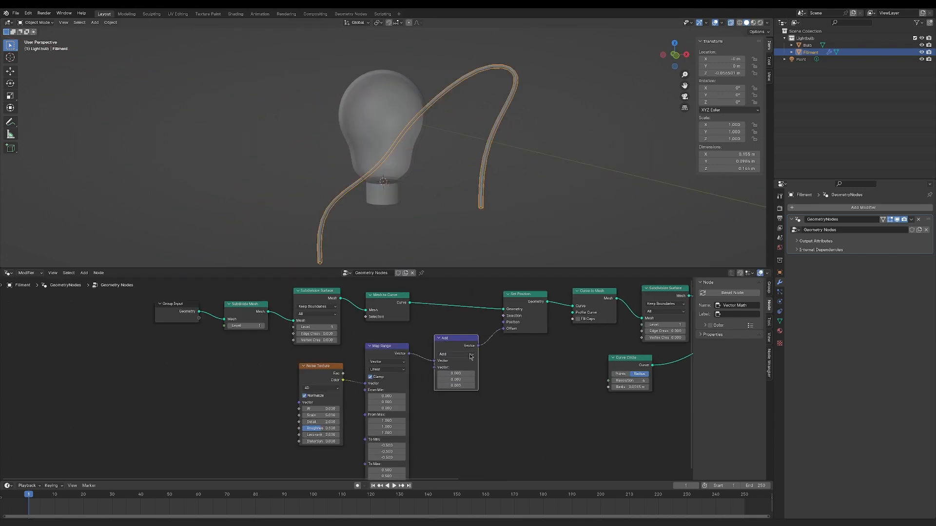
left_click(470, 356)
left_click(463, 370)
scroll(497, 370, "up", 2)
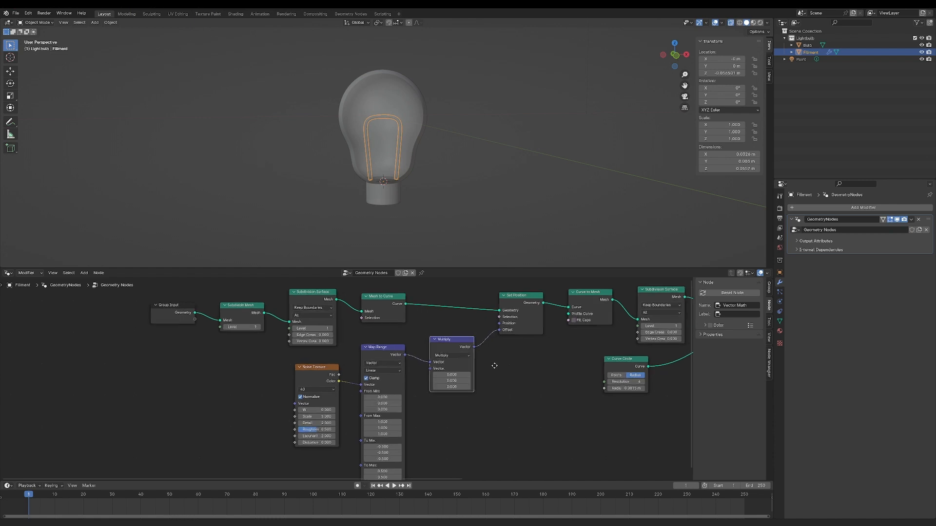
left_click_drag(472, 390, 485, 408)
type(".1")
key("Return")
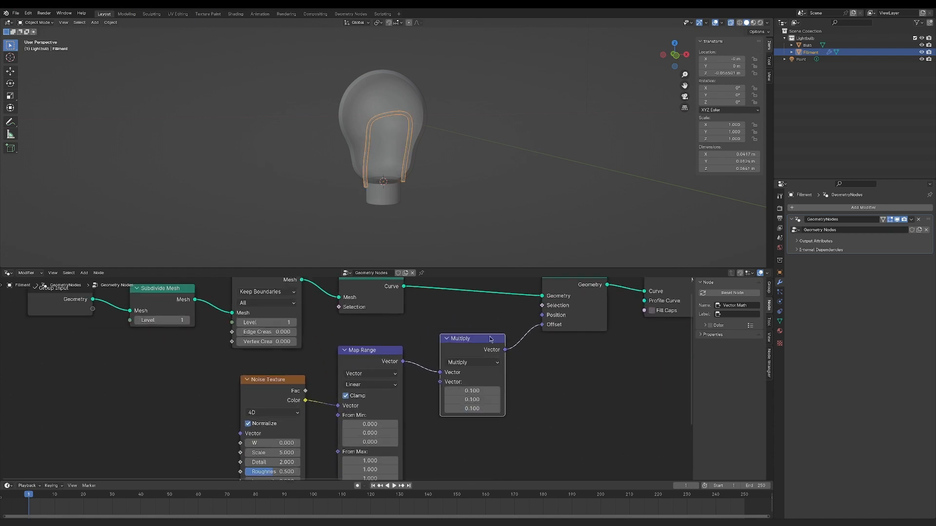
scroll(490, 336, "down", 2)
scroll(409, 191, "up", 3)
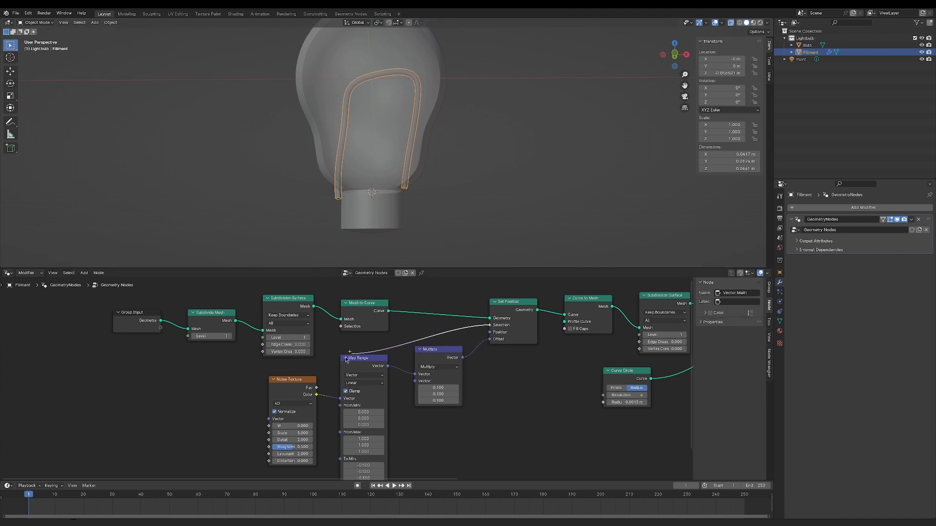
Add a Boolean Math Not node feeding the Set Position node's Selection input
left_click_drag(491, 326, 226, 365)
type("not")
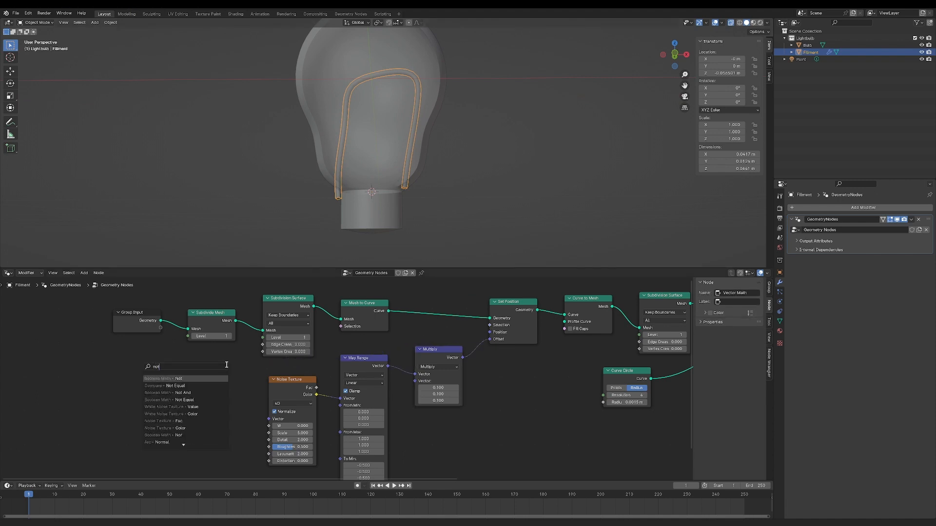
key("Return")
left_click(253, 368)
middle_click_drag(253, 368, 342, 362)
Add an Endpoint Selection node linked to the Not node's Boolean input
left_click_drag(281, 385, 249, 402)
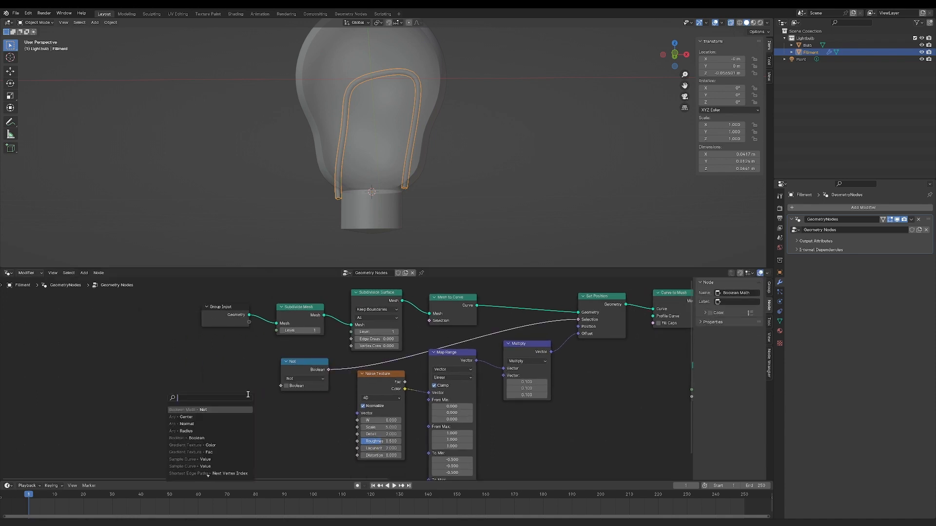
type("endpo")
key("Return")
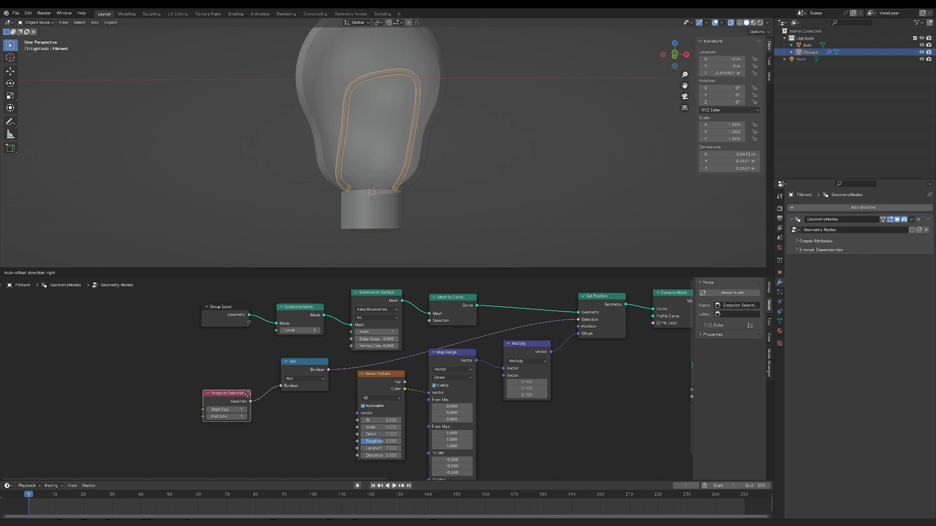
left_click(251, 386)
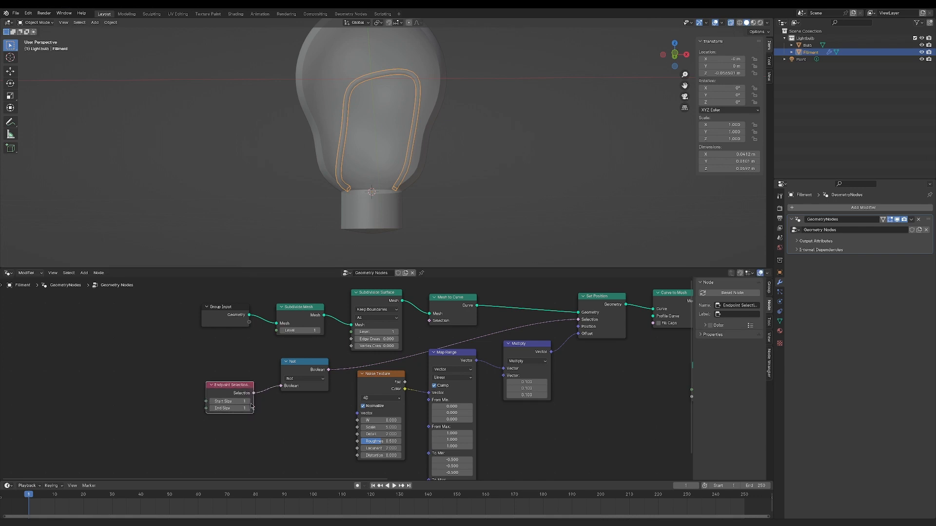
Increase the Endpoint Selection's Start Size and End Size so more points at both filament ends are excluded from displacement
left_click(249, 402)
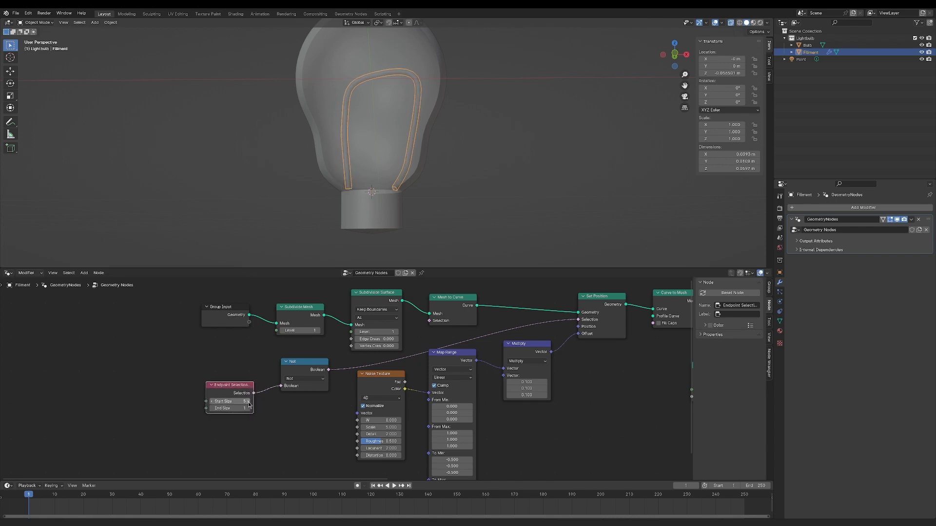
left_click(248, 408)
left_click(248, 408)
left_click(248, 408)
left_click(248, 408)
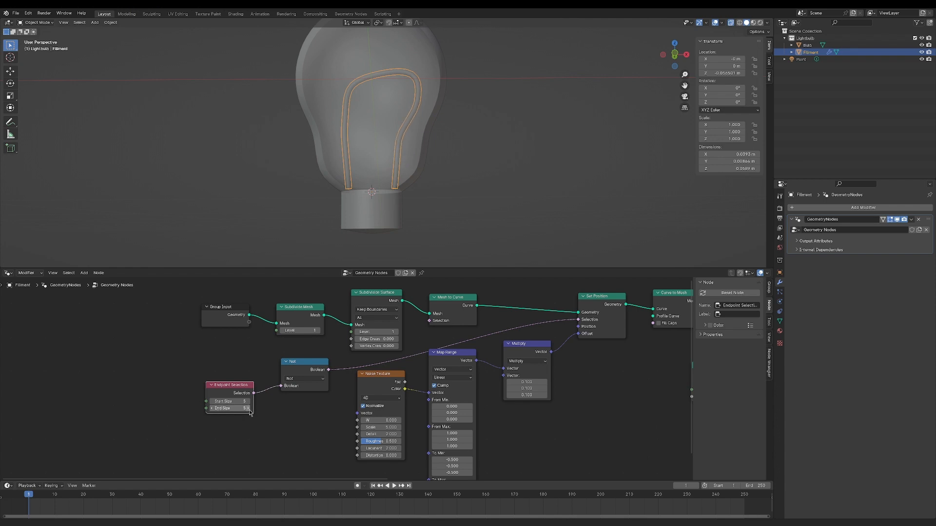
Set the Noise Texture's W to about 17.33 and expose it as a group input named Random
left_click_drag(302, 415, 312, 415)
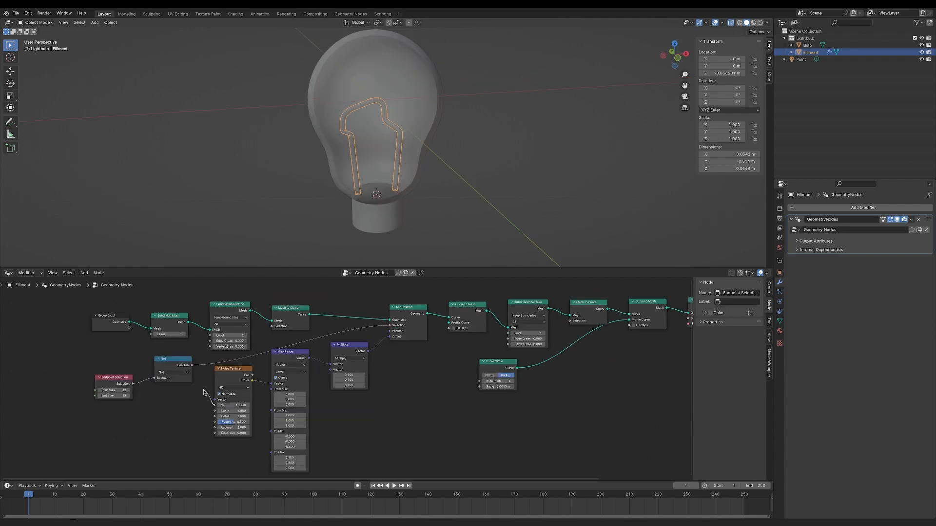
left_click_drag(214, 405, 130, 333)
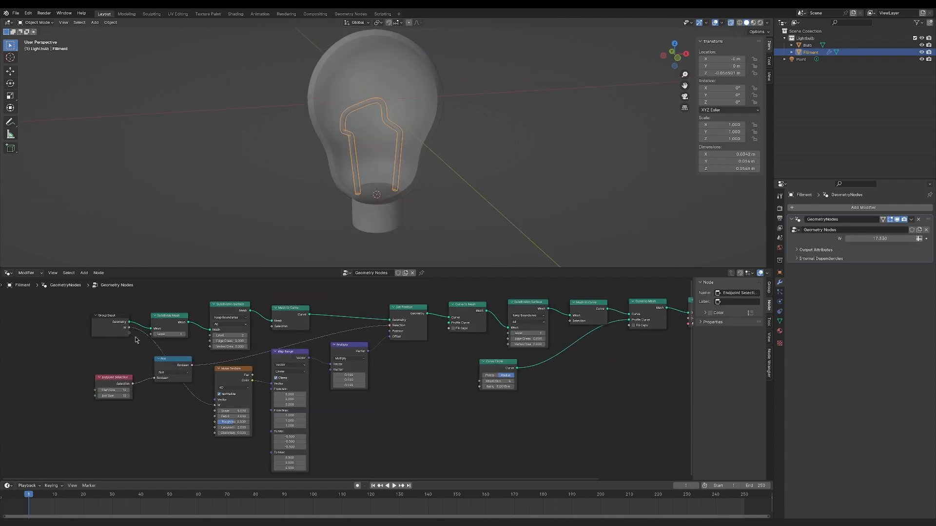
left_click(769, 288)
double_click(714, 311)
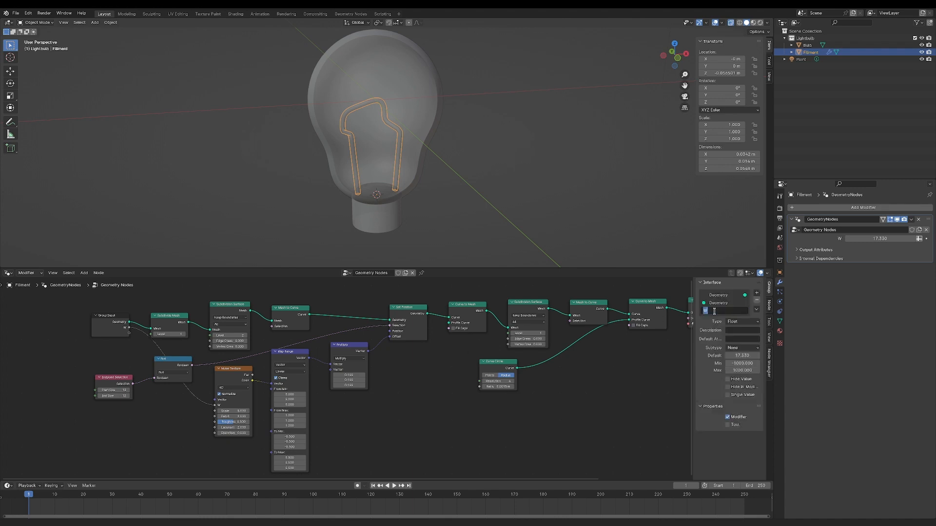
key("Return")
Insert a second Vector Math node set to Multiply between the first Multiply and Set Position
key("shift+a")
type("vec m")
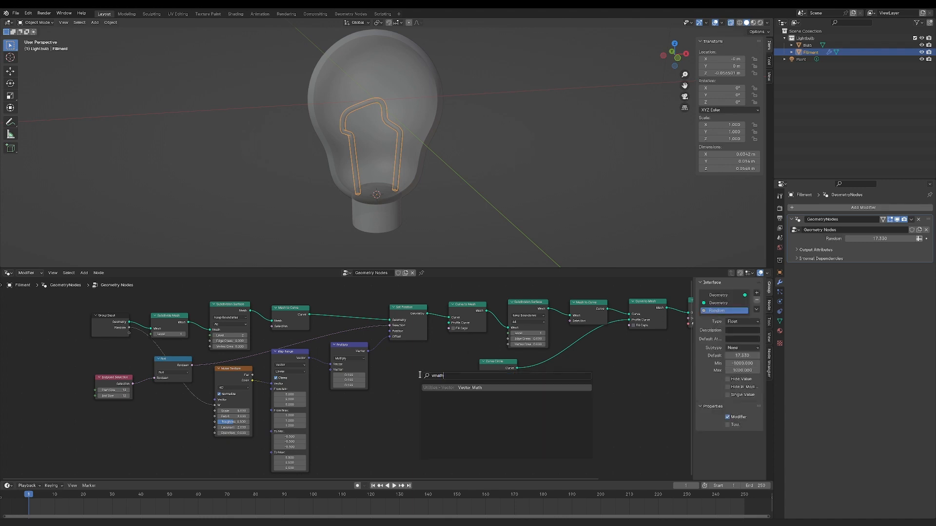
key("Return")
left_click(396, 352)
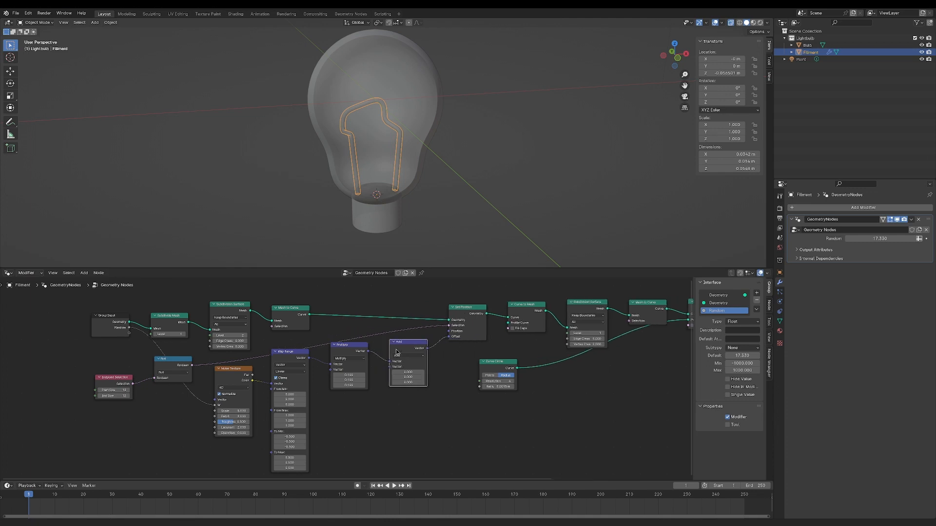
left_click(408, 355)
left_click(406, 369)
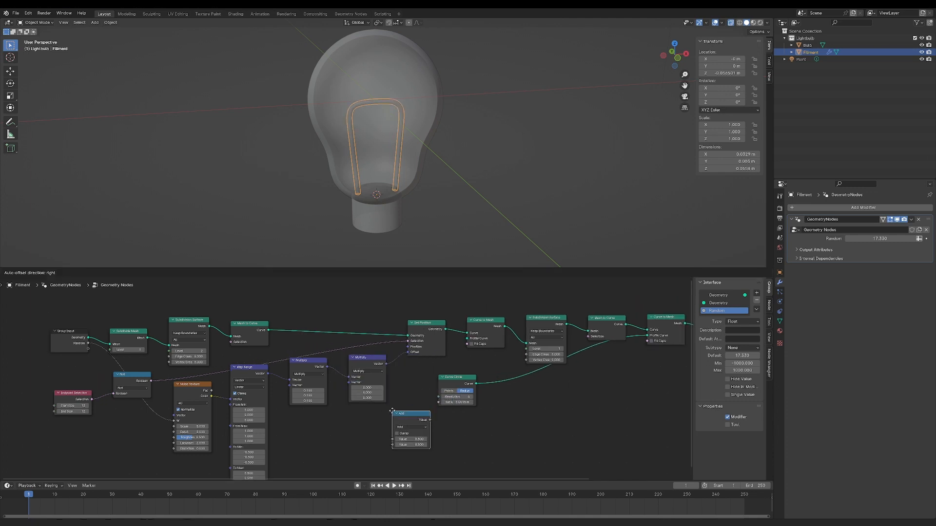
Place a Math node set to Multiply below the Curve Circle node
left_click(391, 410)
left_click(411, 427)
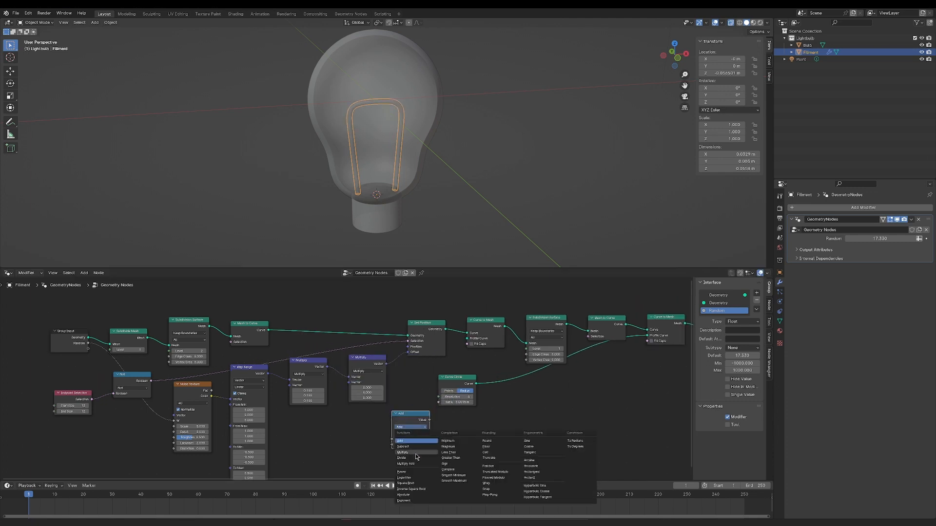
left_click(417, 454)
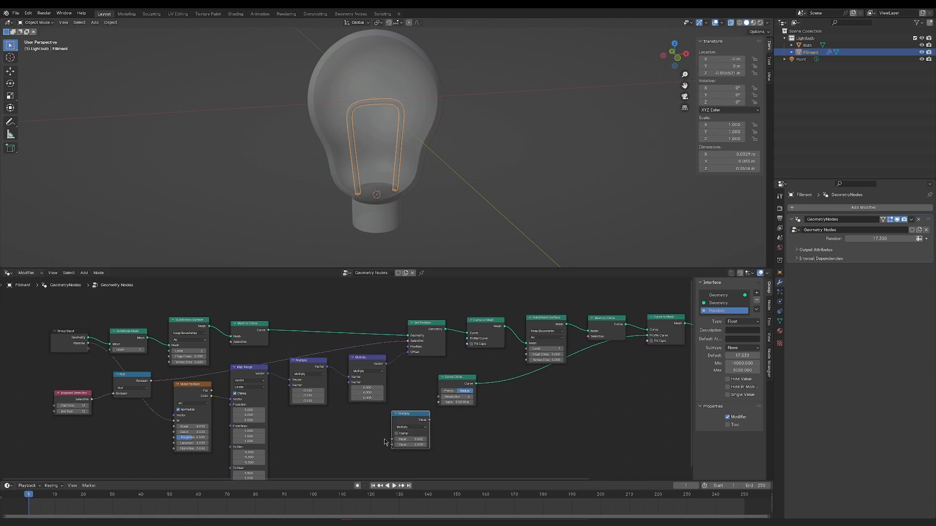
Expose the second vector Multiply's lower Vector input as a group input named Scale
middle_click_drag(386, 442, 458, 429)
left_click_drag(422, 369, 160, 339)
double_click(716, 318)
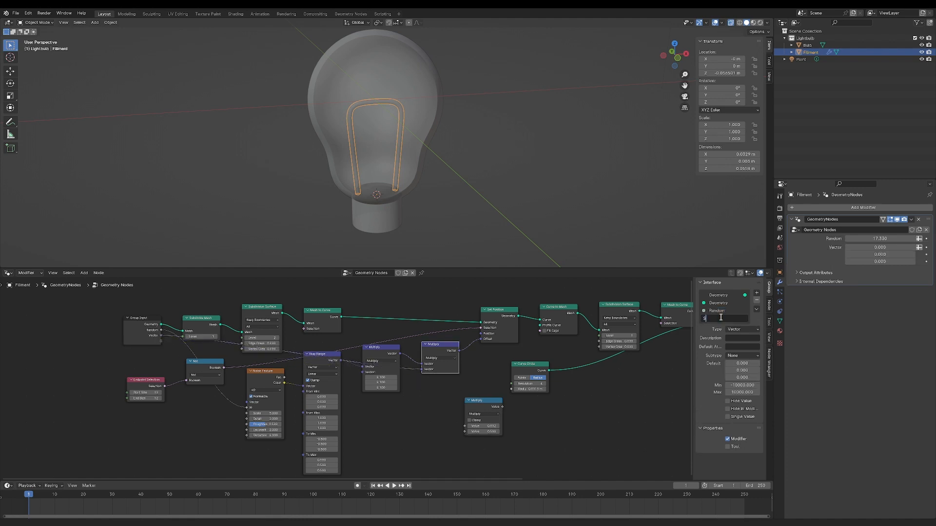
type("Scale")
key("Return")
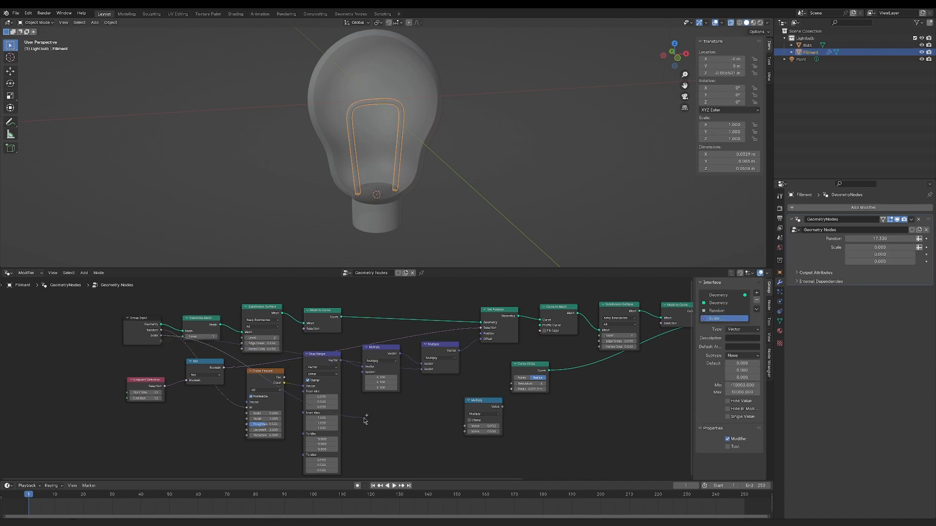
Add a Separate XYZ node fed by the Scale group input beside the Math Multiply node
left_click_drag(365, 419, 364, 418)
type("sep")
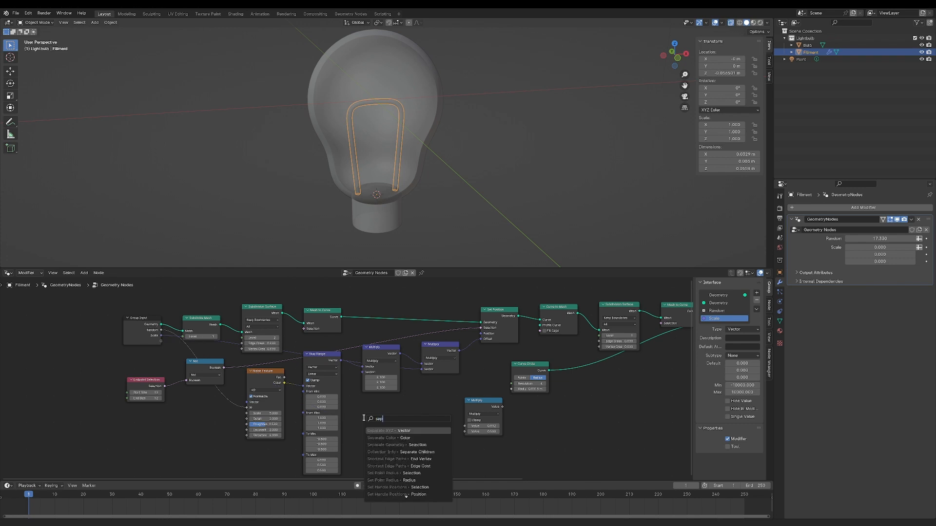
key("Return")
left_click(368, 420)
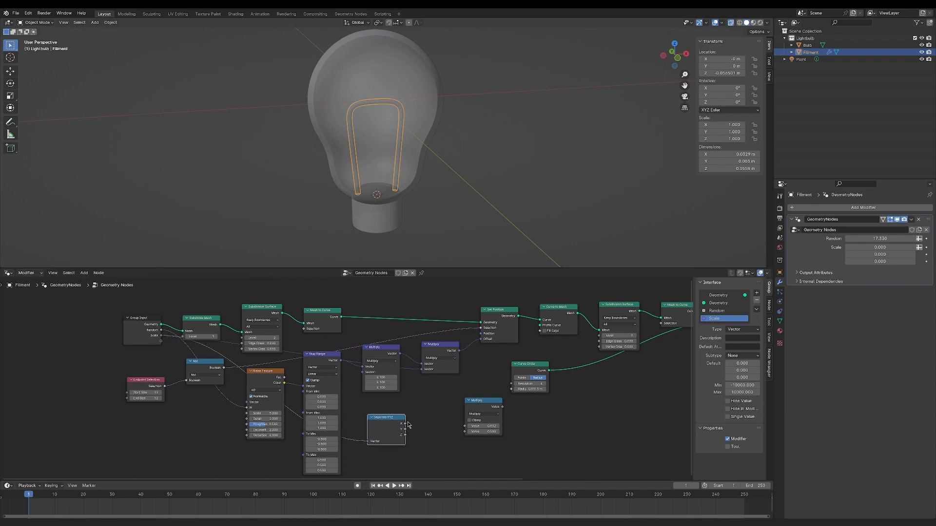
Route a Separate XYZ output through the Math Multiply into the Curve Circle's Radius, and set the modifier's Scale to 1 on all axes
left_click_drag(408, 424, 465, 431)
left_click_drag(514, 389, 514, 389)
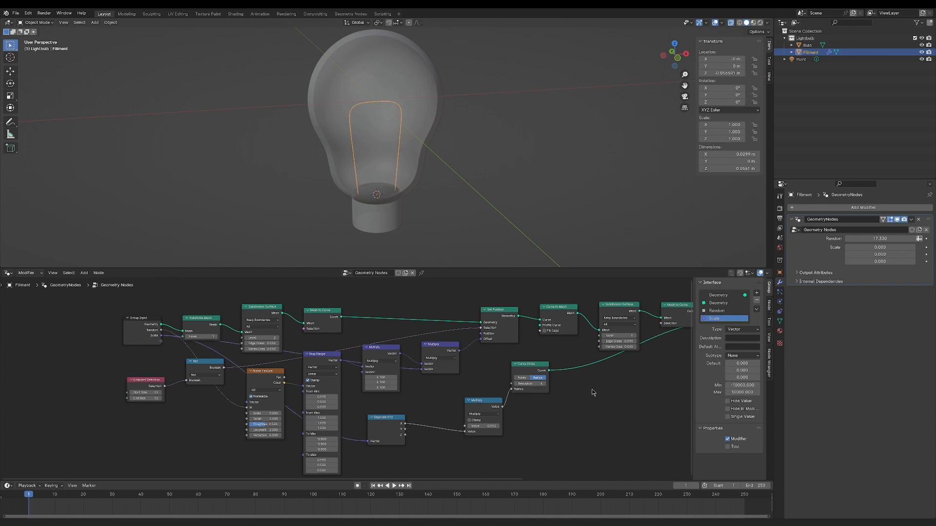
left_click_drag(889, 247, 889, 261)
key("Return")
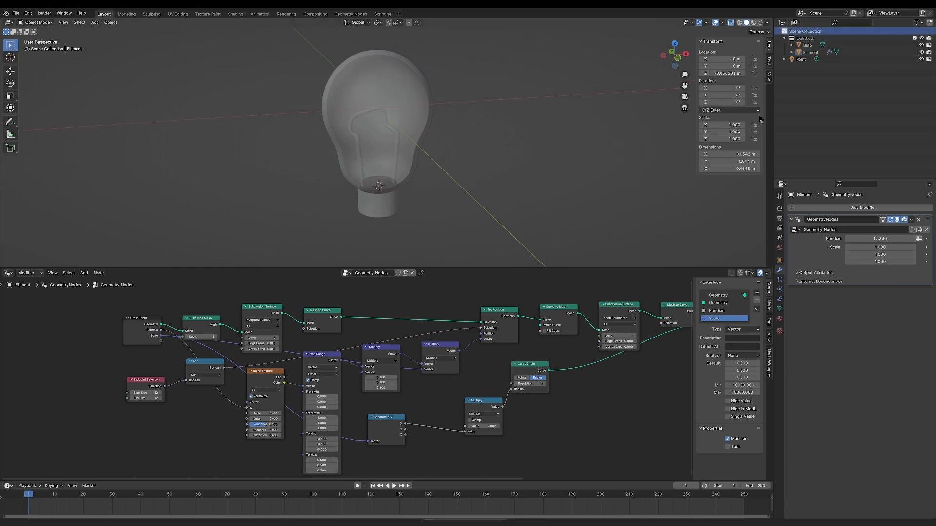
Move the 3D cursor to the world origin and add a plane mesh there
scroll(536, 160, "down", 5)
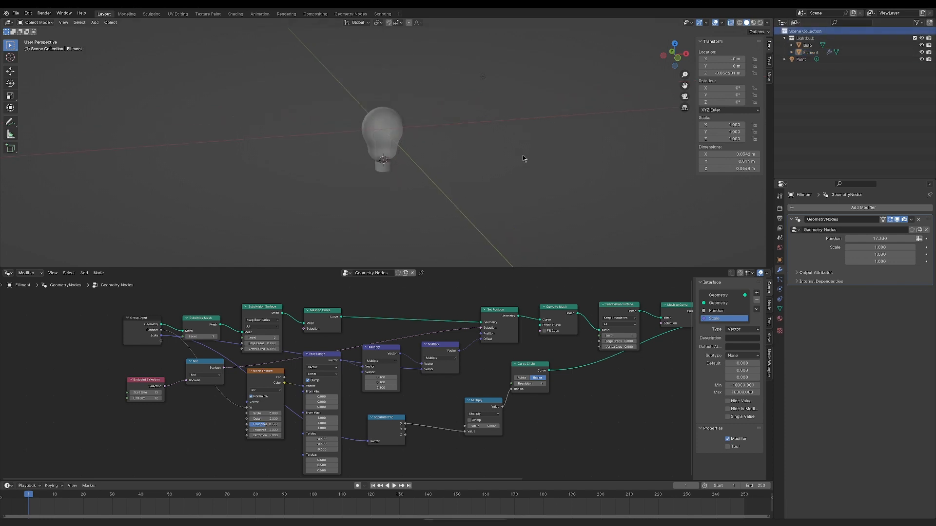
key("shift+s")
left_click(500, 179)
key("shift+a")
left_click(500, 176)
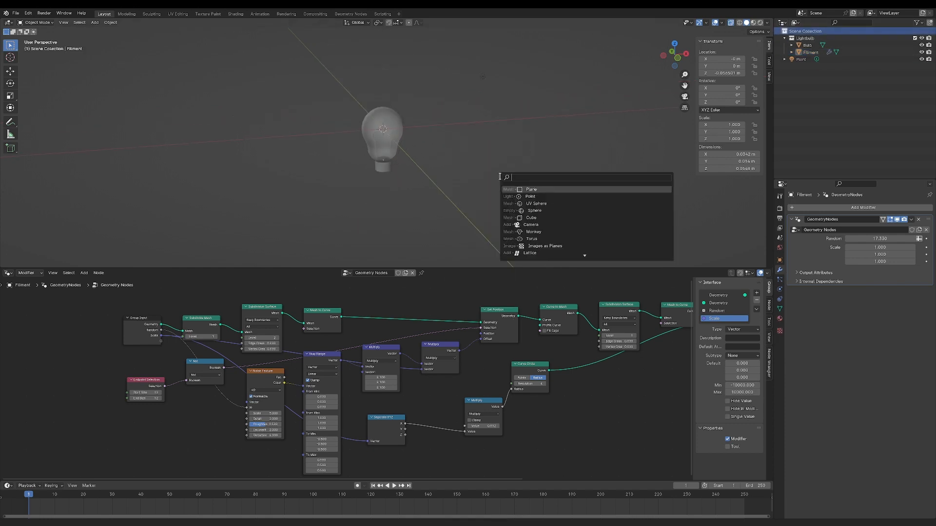
key("Return")
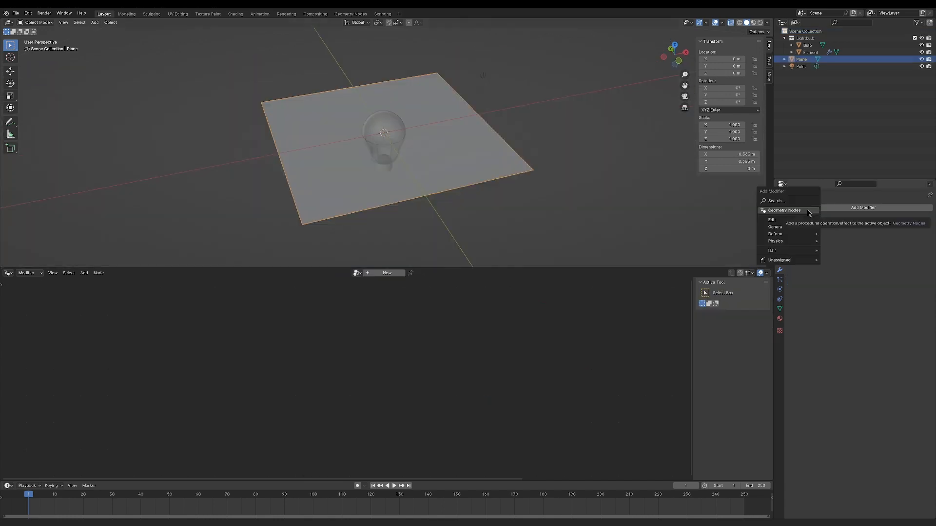
Give the plane a Geometry Nodes modifier with a new node group named LightsDist
left_click(818, 235)
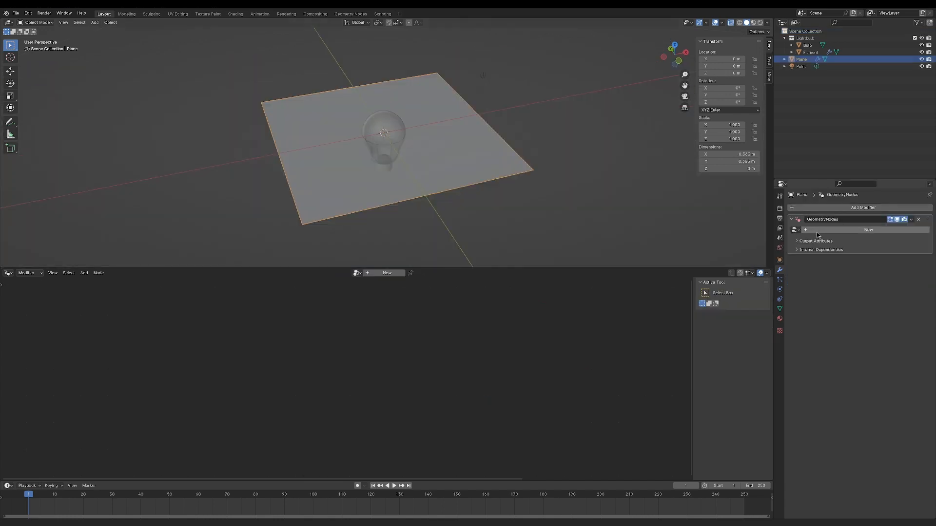
left_click(818, 230)
double_click(832, 230)
type("Lights")
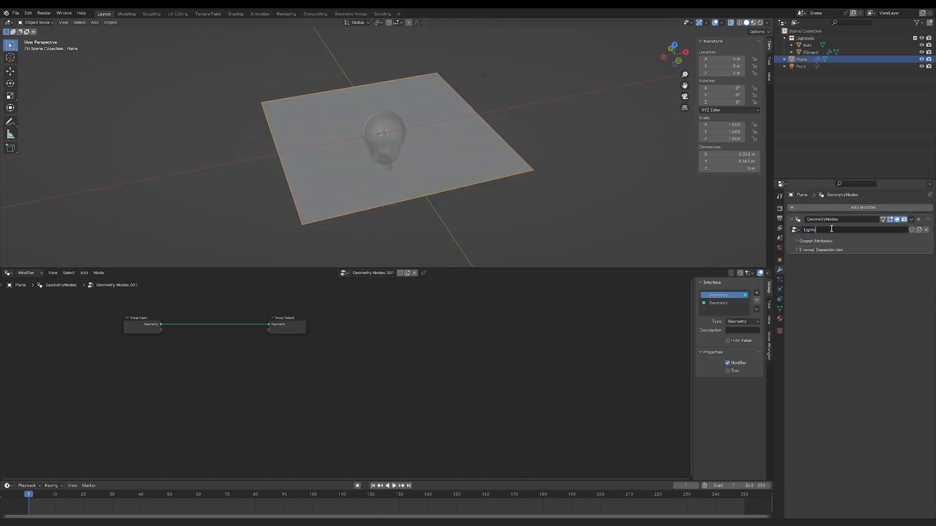
type("Dist")
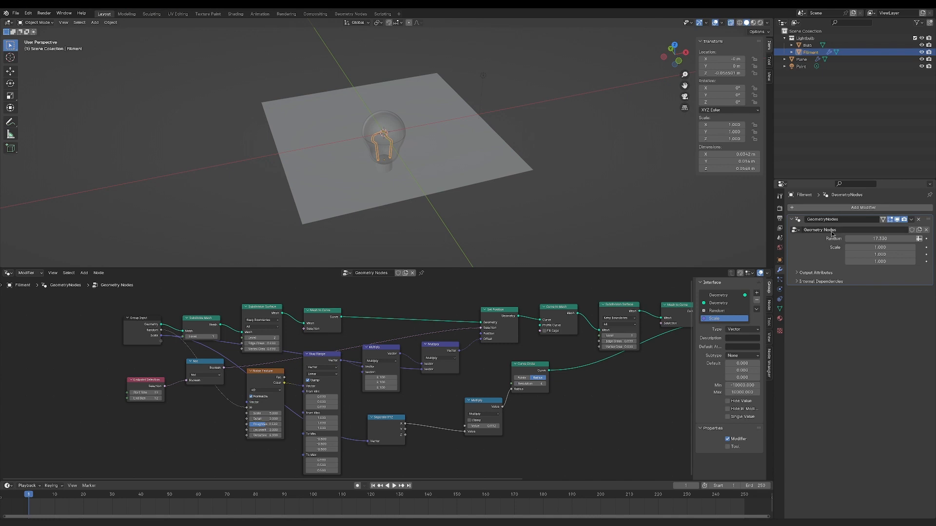
Rename the filament's geometry node group to Filament
double_click(832, 229)
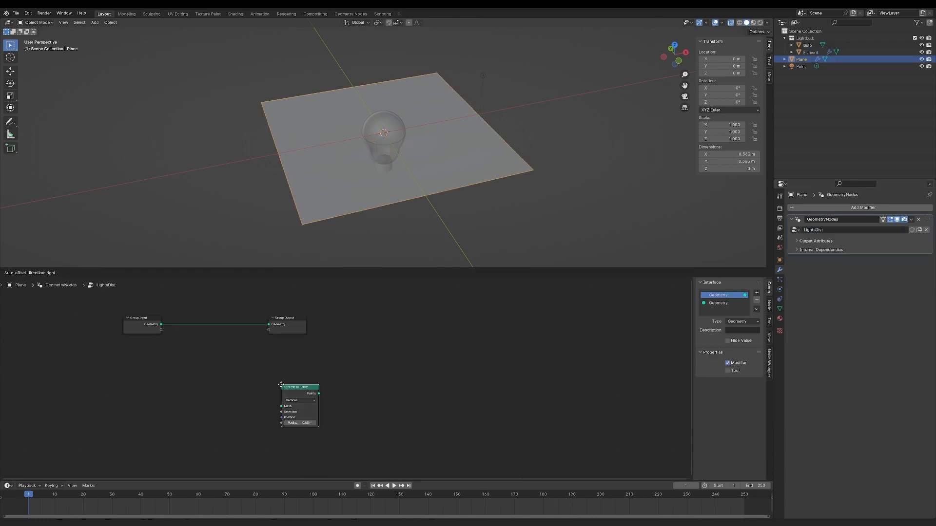
In the plane's LightsDist group, chain Mesh to Points into Instance on Points and use the Bulb object as the instance
left_click(180, 317)
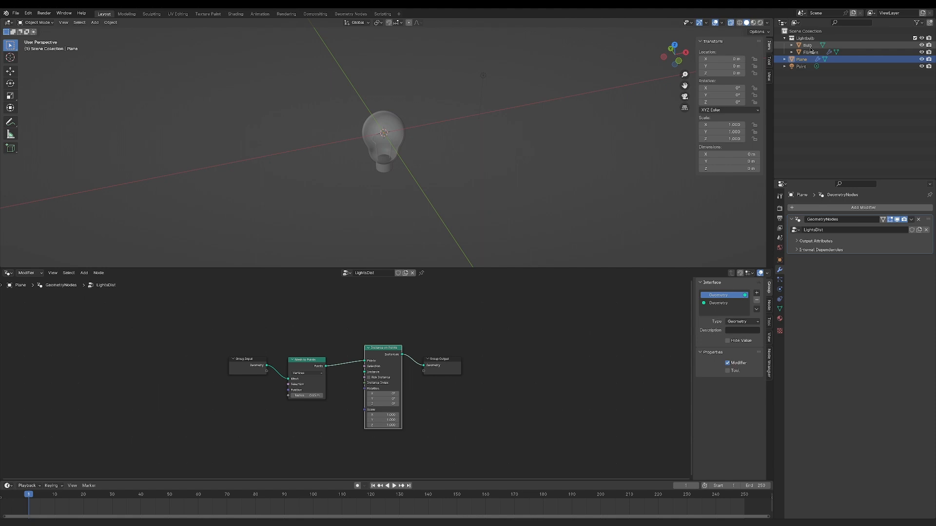
left_click(807, 45)
left_click_drag(807, 45, 364, 372)
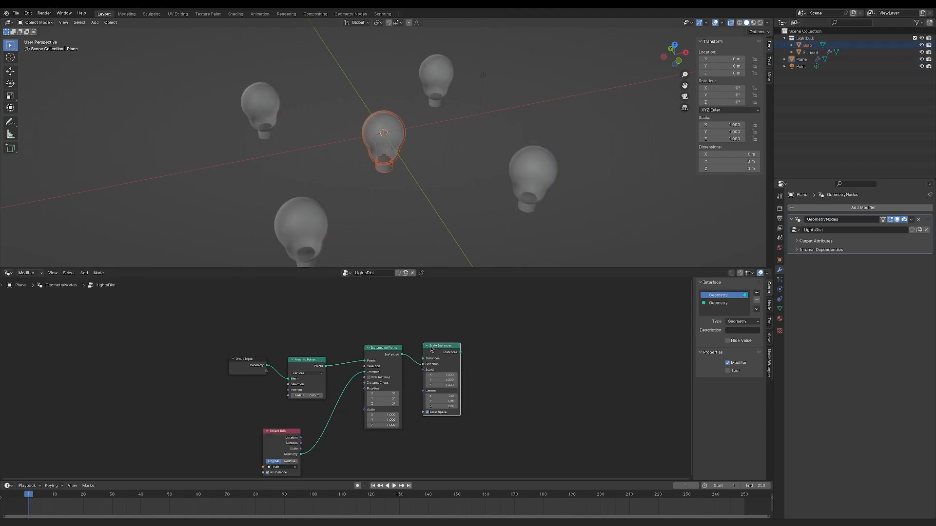
Insert a Scale Instances node after the bulb's Instance on Points and feed its Scale from a Combine XYZ node
left_click(434, 355)
left_click_drag(424, 372, 393, 311)
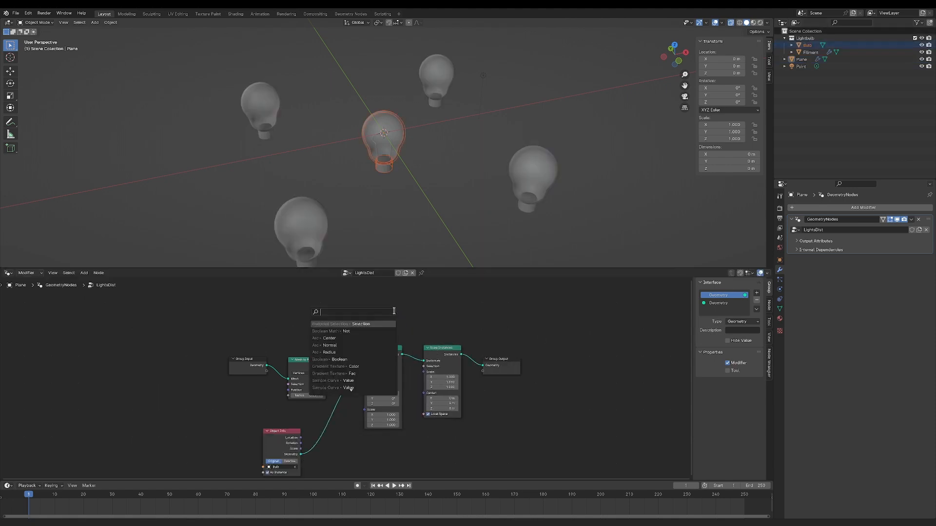
type("combinex")
key("Return")
left_click(390, 315)
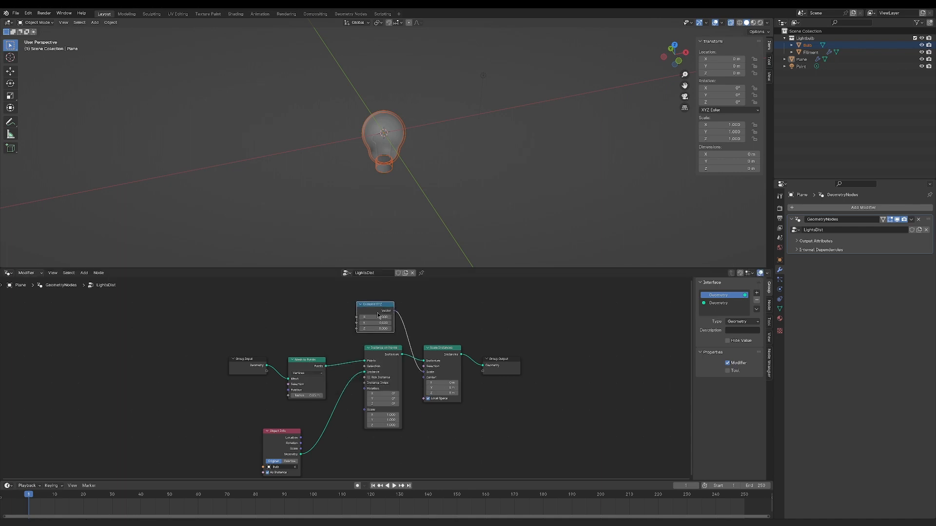
Expose the Combine XYZ's X as a group input named Scale, link it to Y and Z too, and set it to 1
left_click_drag(357, 317, 255, 373)
double_click(717, 311)
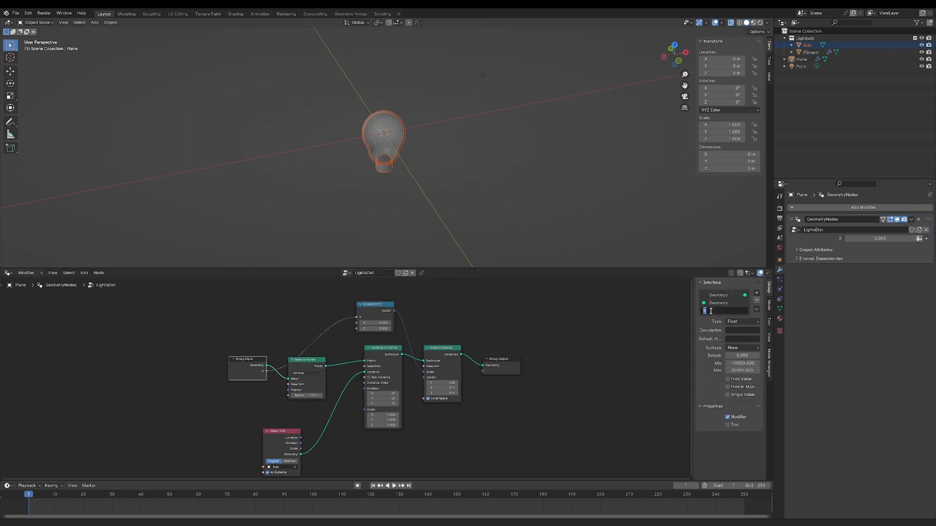
type("Scale")
key("Return")
left_click_drag(267, 371, 359, 331)
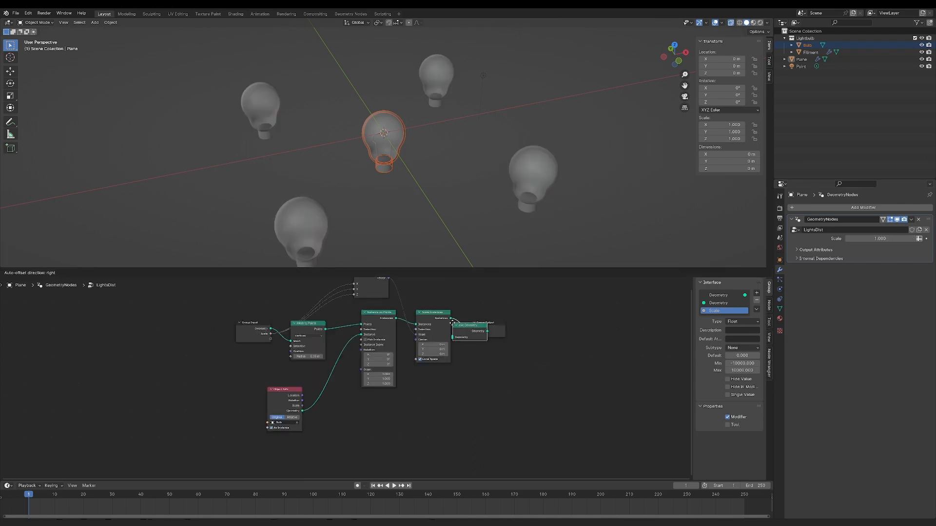
Add Join Geometry before the output and a second Instance on Points fed by Mesh to Points, using the Filament object as instance
left_click(461, 324)
left_click_drag(325, 329, 371, 408)
type("inst")
key("Return")
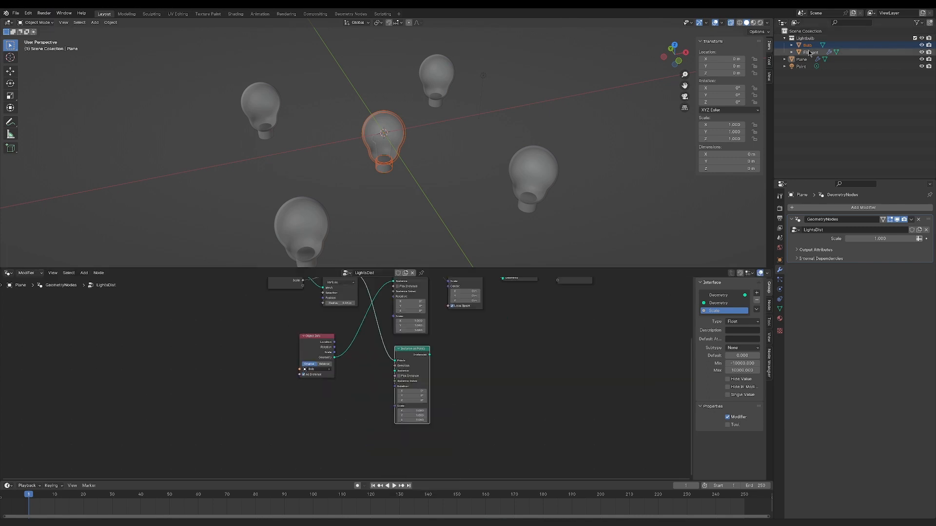
left_click_drag(810, 52, 326, 400)
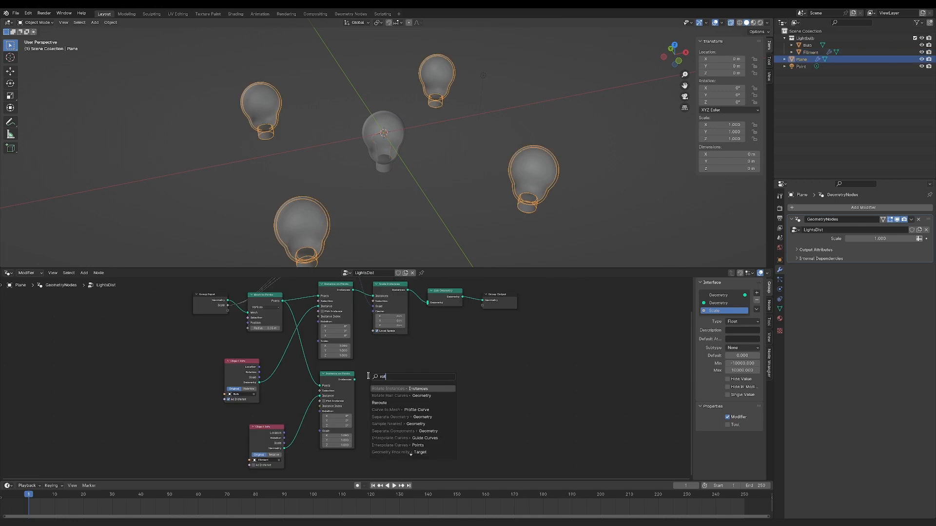
Add Rotate Instances after the filament's Instance on Points and drive its Rotation with a vector Random Value node
type("rota")
key("Return")
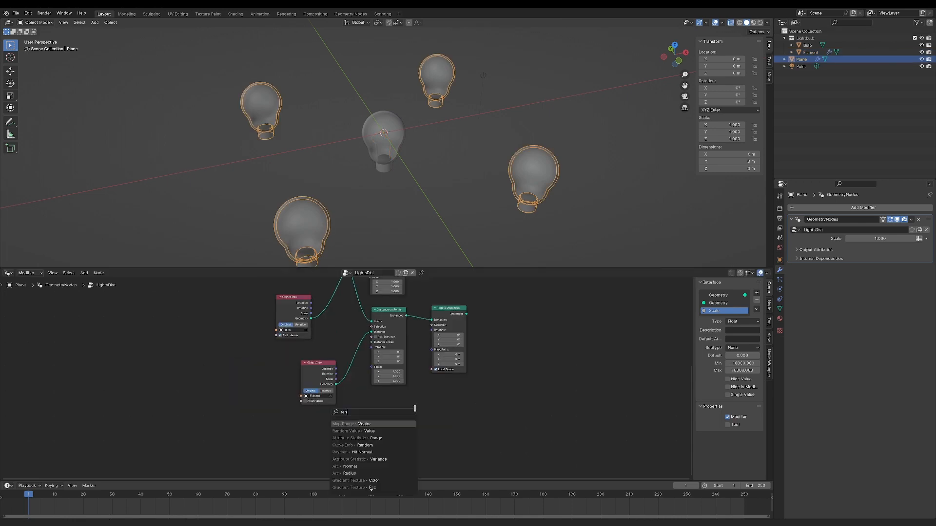
type("random")
key("Return")
left_click(407, 397)
Enter 0 in the Random Value node's Max vector
left_click(393, 451)
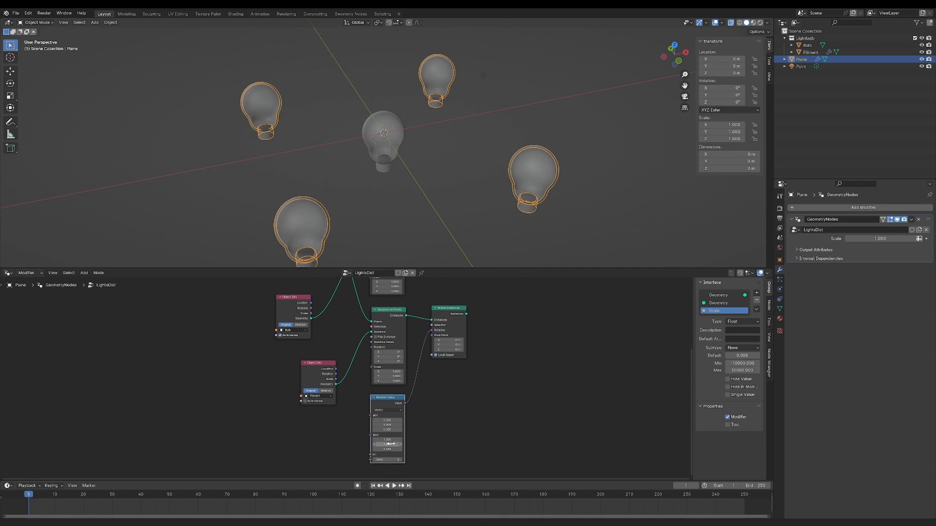
type("0")
key("Return")
key("Return")
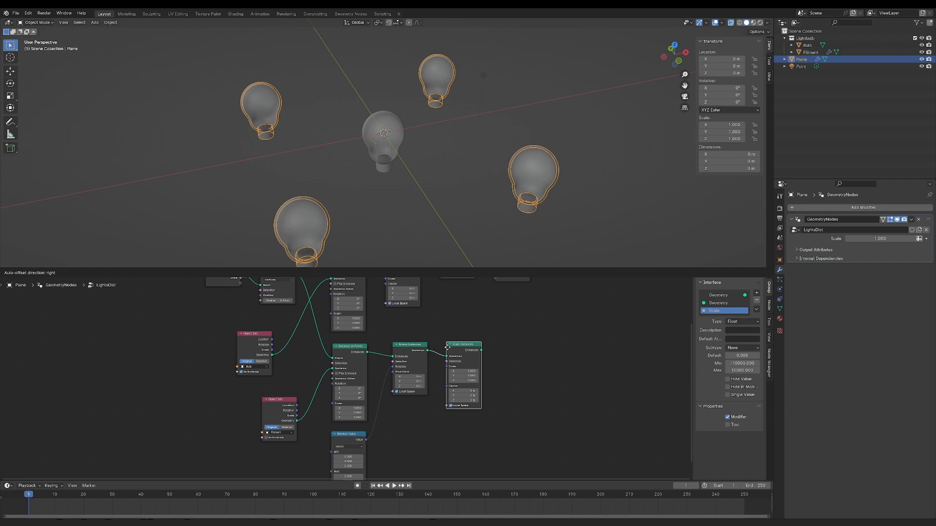
Add Scale Instances after the filament's Rotate Instances and drive its Scale with the existing Combine XYZ vector
left_click(447, 346)
middle_click_drag(457, 325, 448, 364)
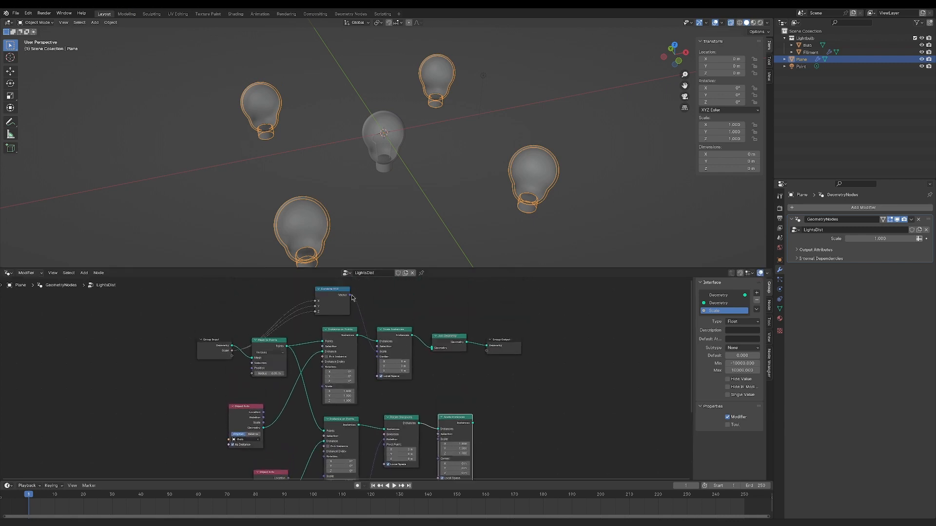
left_click_drag(457, 406, 447, 437)
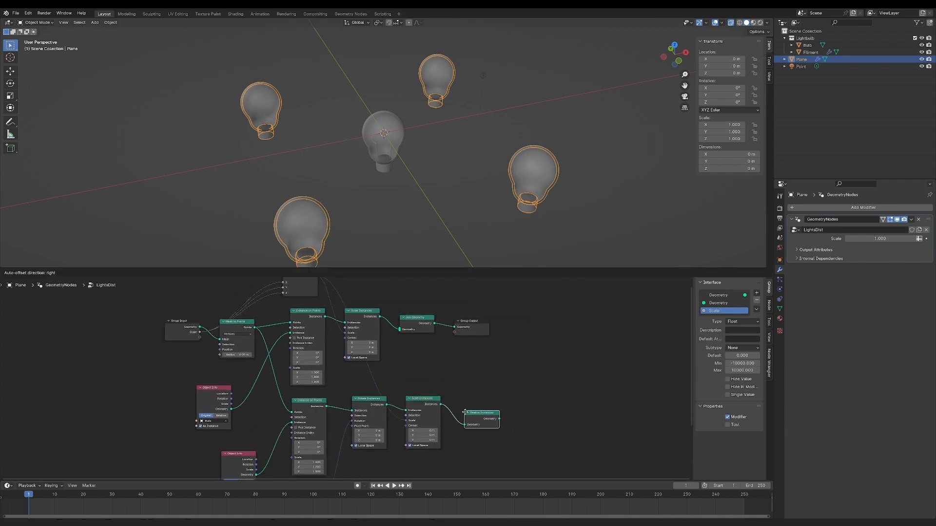
Append a Realize Instances node and the Filament node group after the filament's Scale Instances
left_click(464, 413)
key("shift+a")
mouse_move(492, 505)
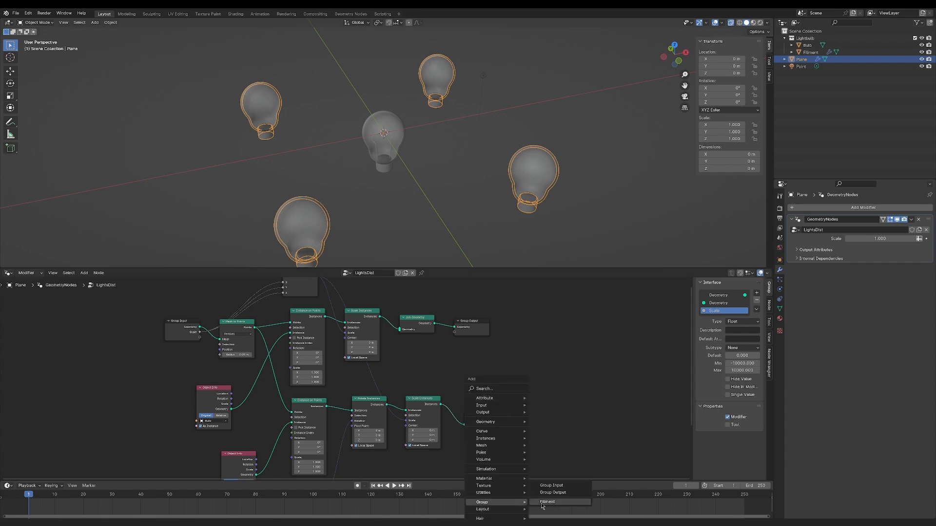
left_click(555, 505)
left_click_drag(519, 411, 523, 415)
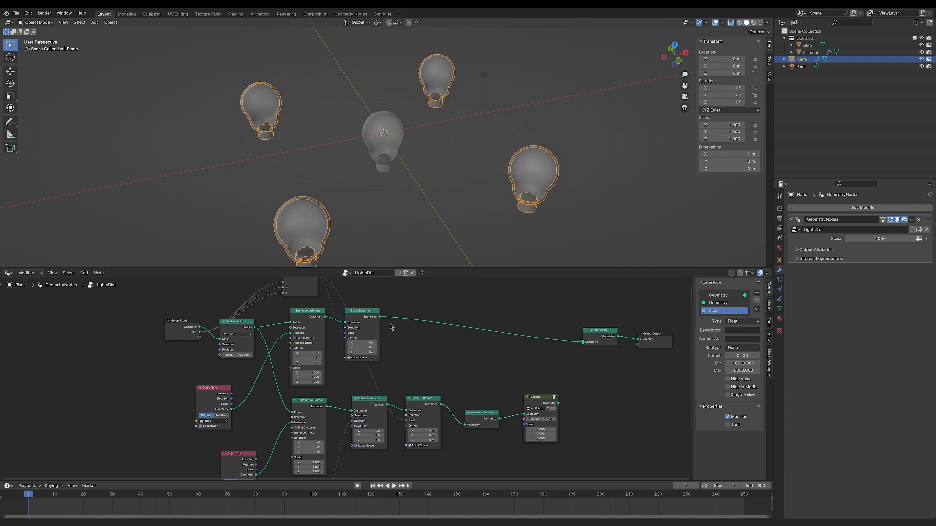
Link the Combine XYZ vector to the Filament group's Scale and route the group's Geometry into Join Geometry
middle_click_drag(390, 325, 397, 351)
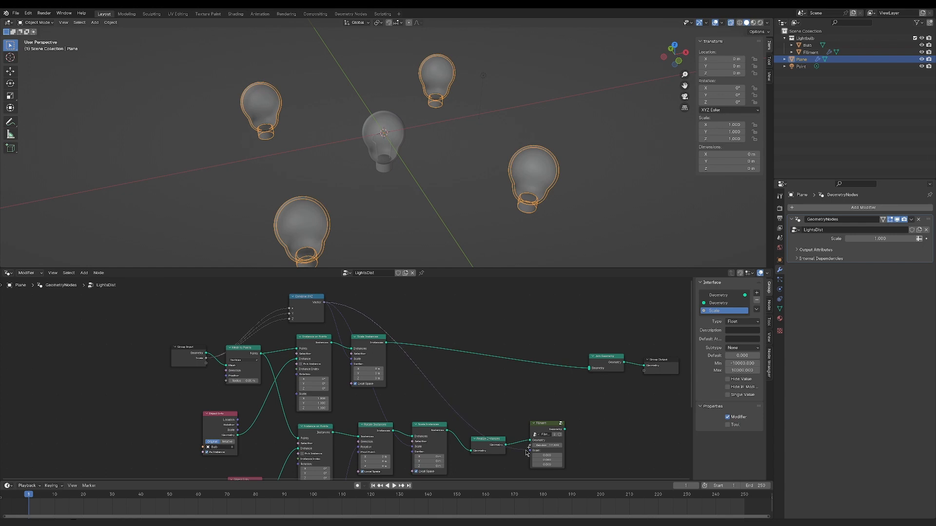
left_click_drag(526, 451, 530, 450)
left_click_drag(565, 429, 580, 415)
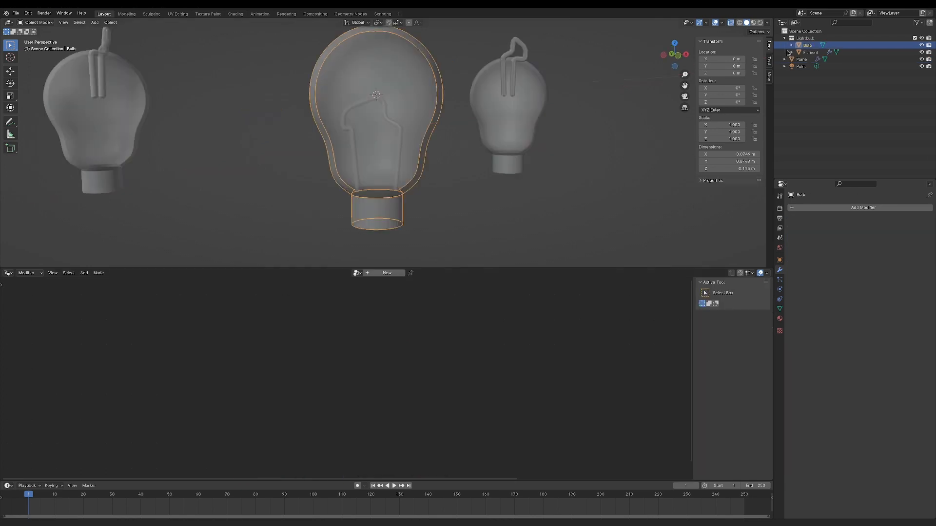
Snap the 3D cursor to the filament's origin and set the Bulb's origin to the 3D cursor
left_click(371, 117)
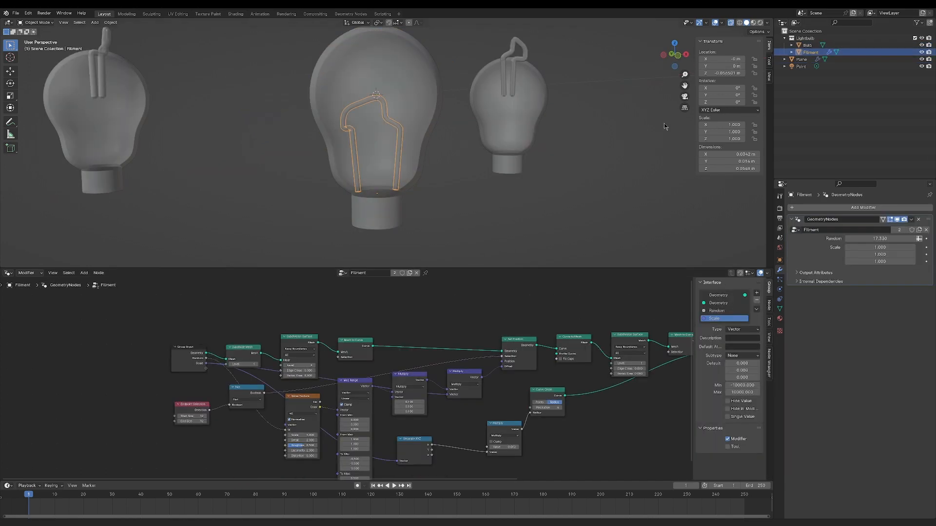
left_click(807, 44)
left_click(110, 22)
mouse_move(122, 37)
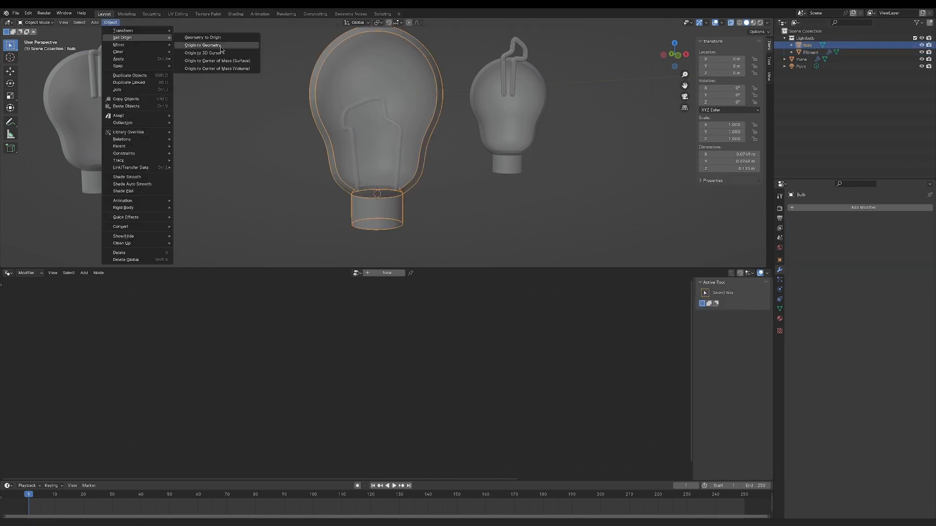
left_click(221, 45)
Remove the Geometry Nodes modifier from the original Filament object
left_click(802, 59)
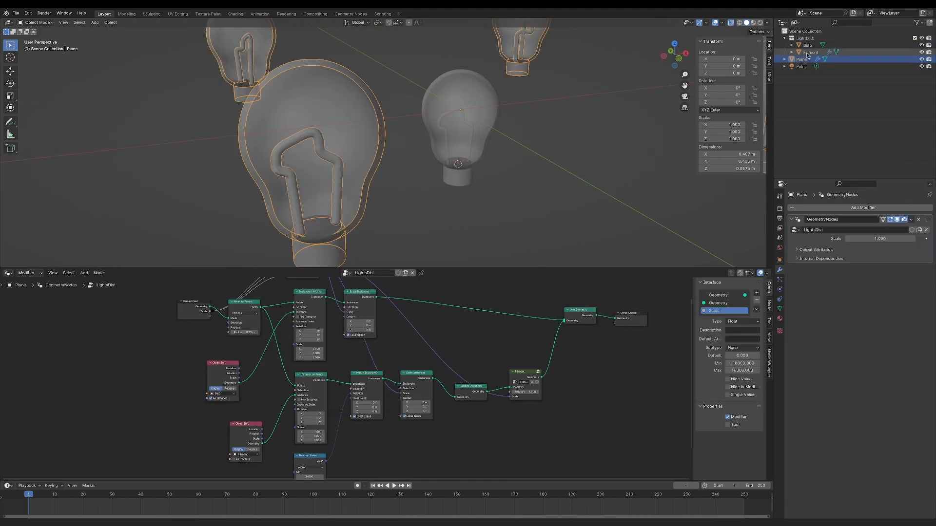
left_click(808, 53)
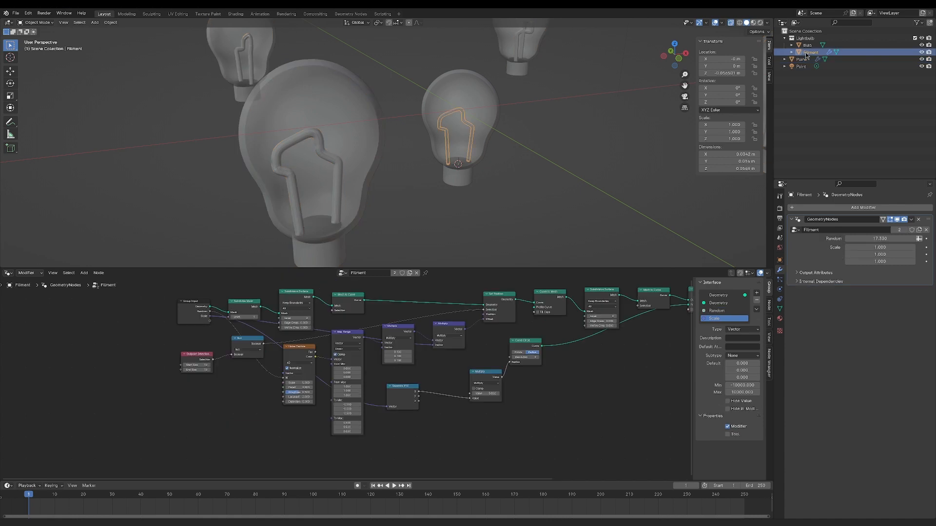
left_click(919, 220)
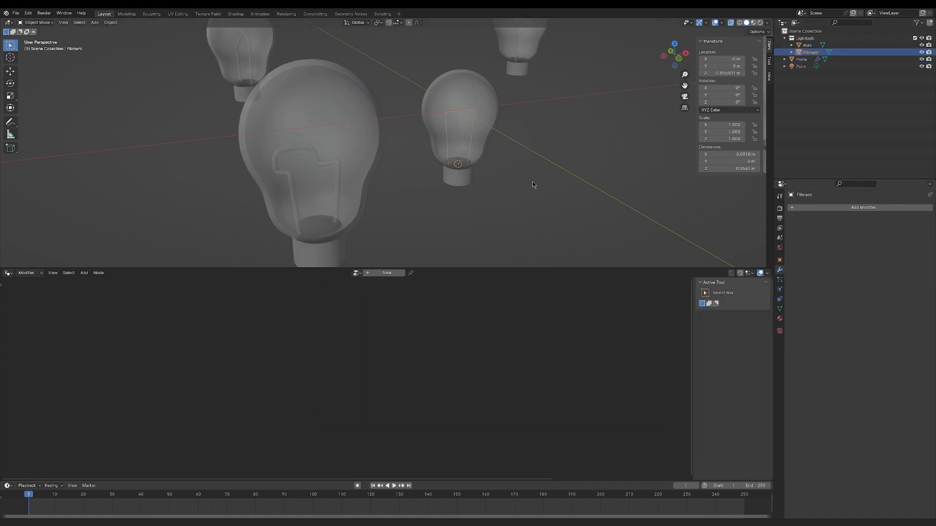
Add a text object and load Comic Sans MS Bold as its regular font
key("shift+a")
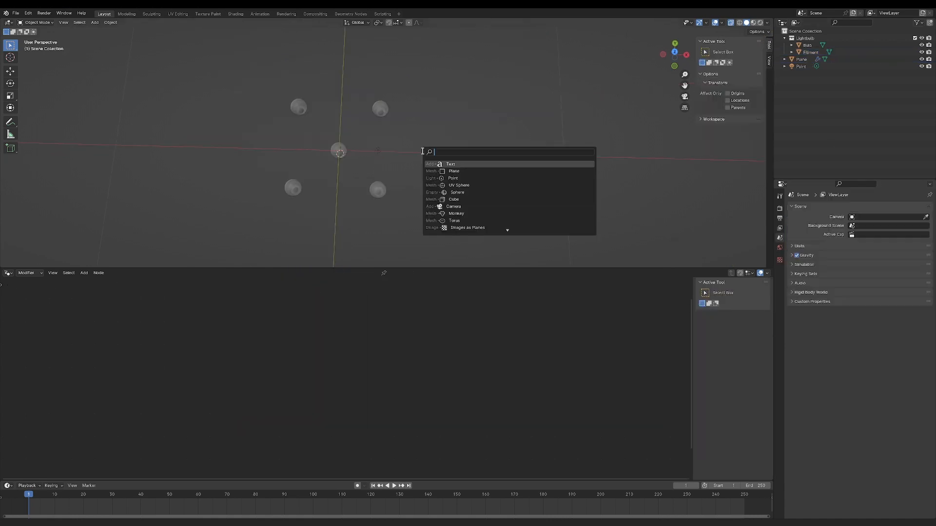
left_click(422, 152)
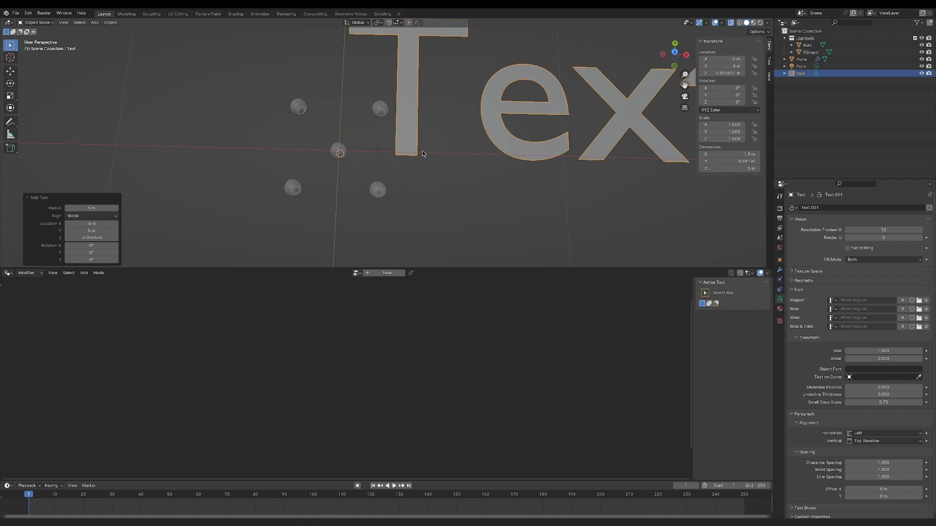
scroll(417, 163, "down", 2)
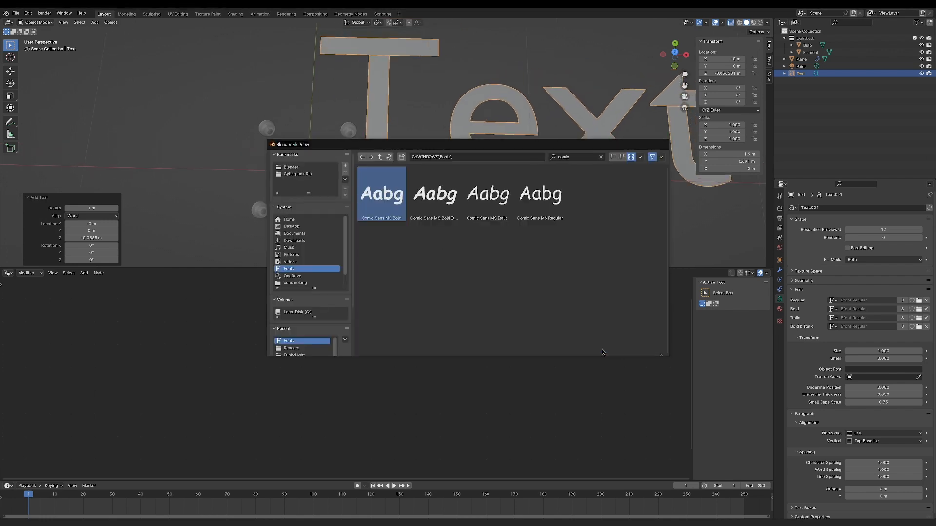
left_click(599, 350)
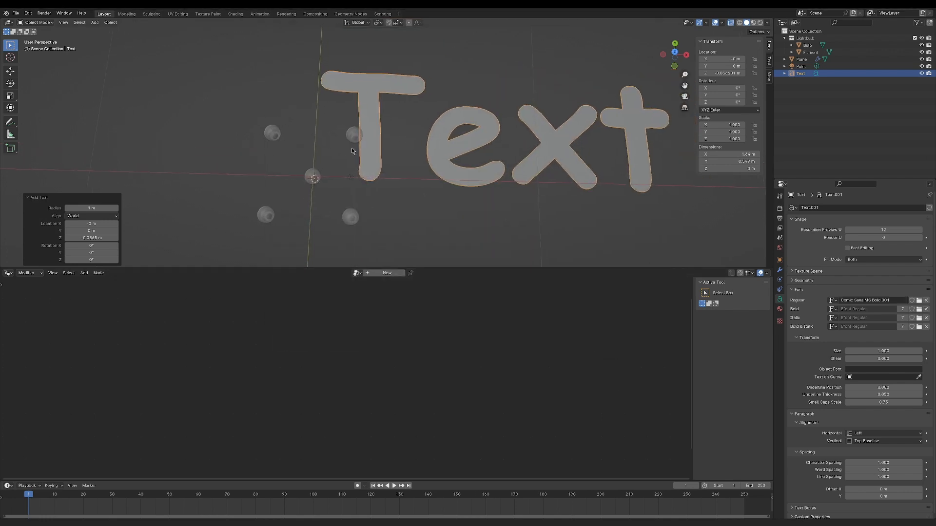
Edit the plane's mesh and delete three of its vertices, keeping only the upper-left one
left_click(352, 148)
key("Tab")
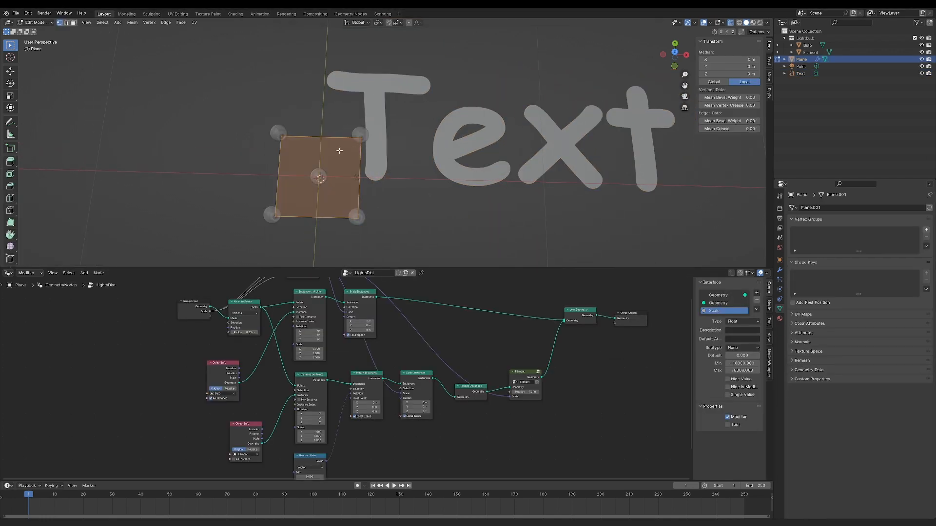
left_click(269, 142)
key("a")
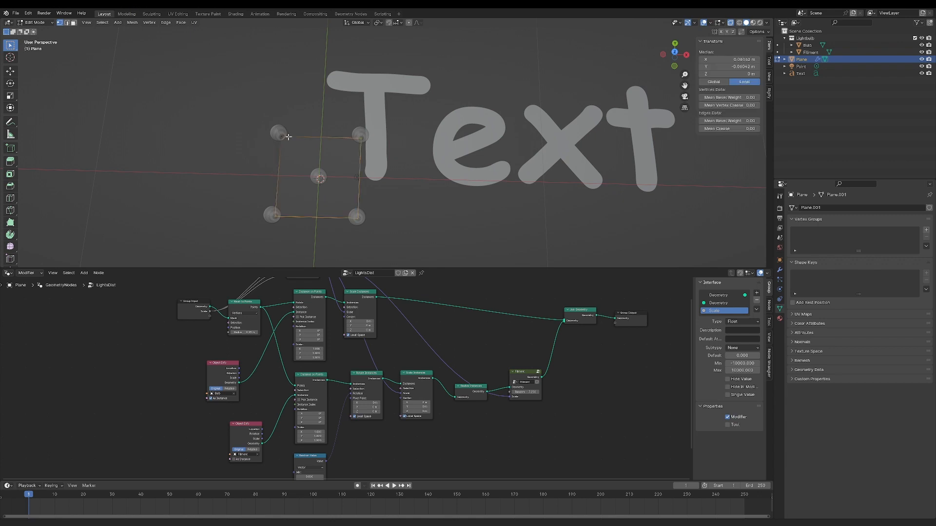
key("x")
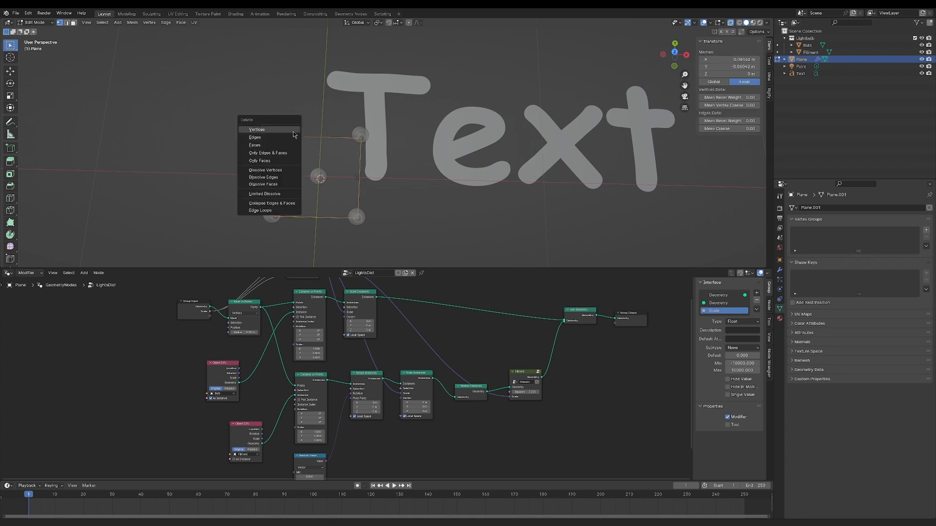
left_click(294, 137)
From top view, move the remaining vertex onto the left end of the T's crossbar and set the LightsDist Scale to 0.7
key("KP_7")
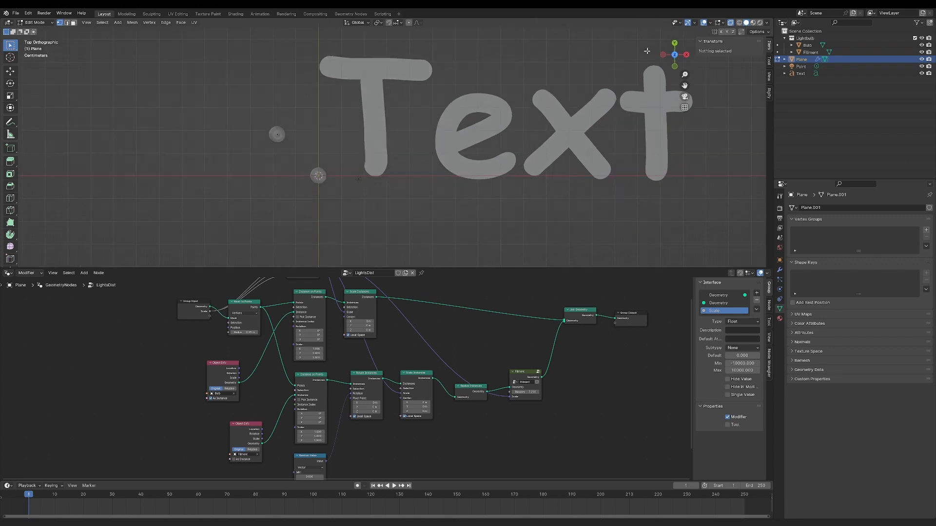
middle_click_drag(616, 77, 621, 115, "shift")
key("a")
scroll(382, 146, "up", 1)
middle_click_drag(382, 145, 382, 177, "shift")
key("g")
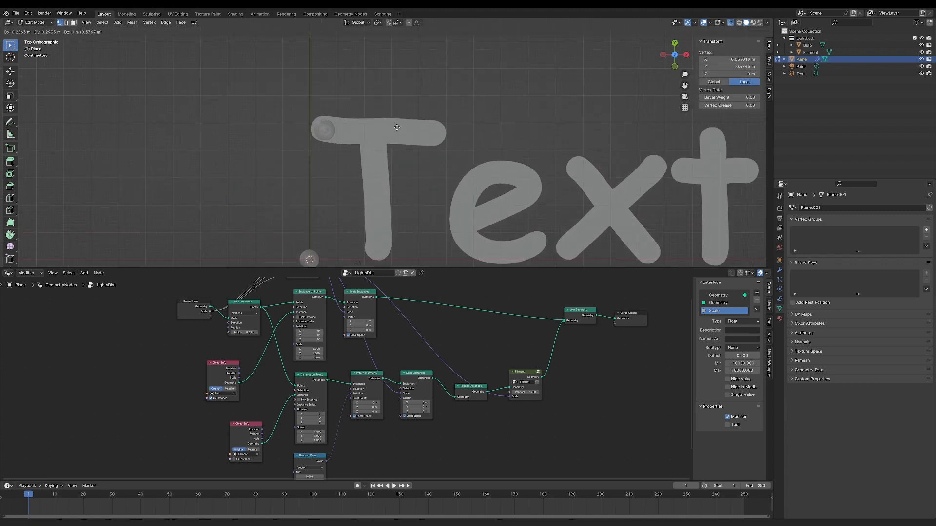
left_click(397, 127)
scroll(397, 127, "up", 1)
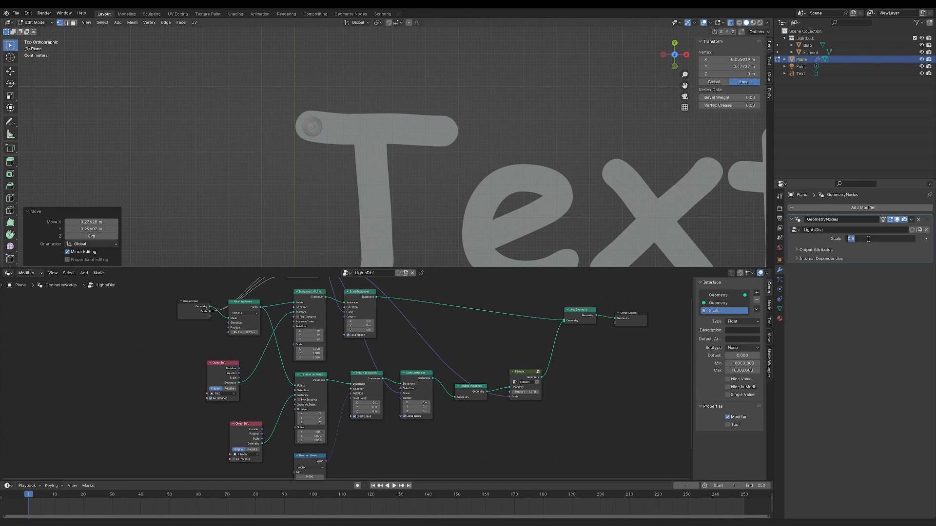
scroll(406, 170, "up", 2)
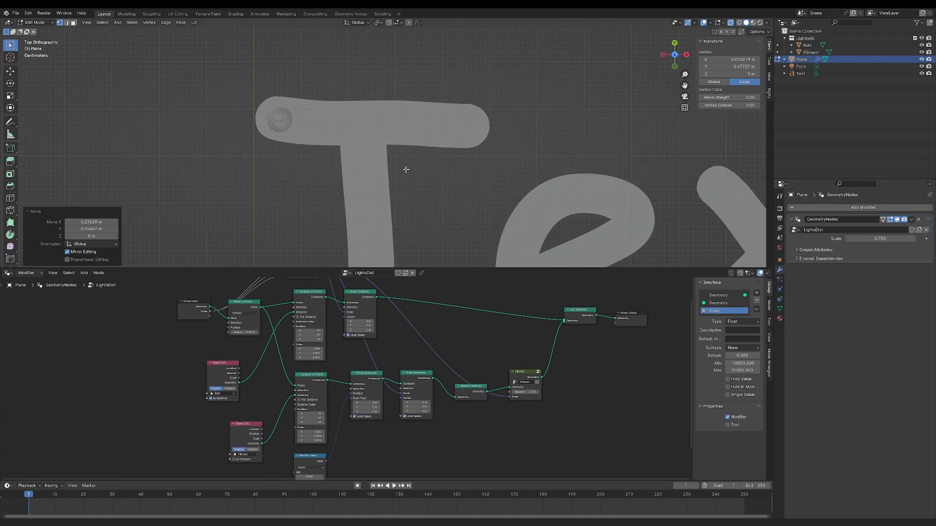
Extrude the vertex repeatedly along the T's crossbar and down its stem to place evenly spaced bulbs
key("e")
left_click(372, 172)
key("e")
left_click(408, 174)
key("e")
left_click(447, 175)
middle_click_drag(396, 258, 386, 171, "shift")
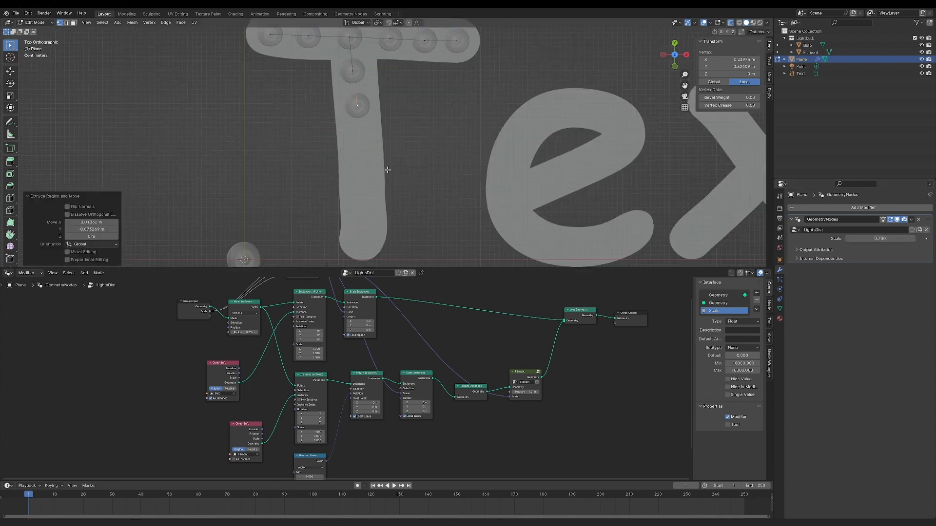
Duplicate a vertex onto the letter e and extrude it repeatedly along the letter's curved stroke
key("shift+d")
left_click(646, 70)
key("e")
left_click(617, 85)
key("e")
left_click(564, 63)
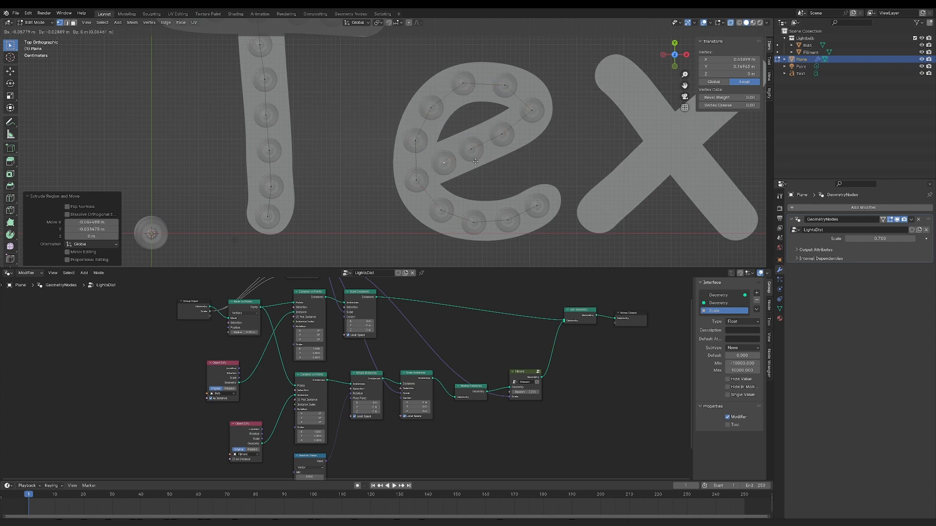
Duplicate a vertex onto the letter x and extrude it along both diagonal strokes
middle_click_drag(485, 163, 282, 192, "shift")
key("shift+d")
left_click(427, 121)
left_click(474, 176)
key("e")
left_click(499, 206)
key("e")
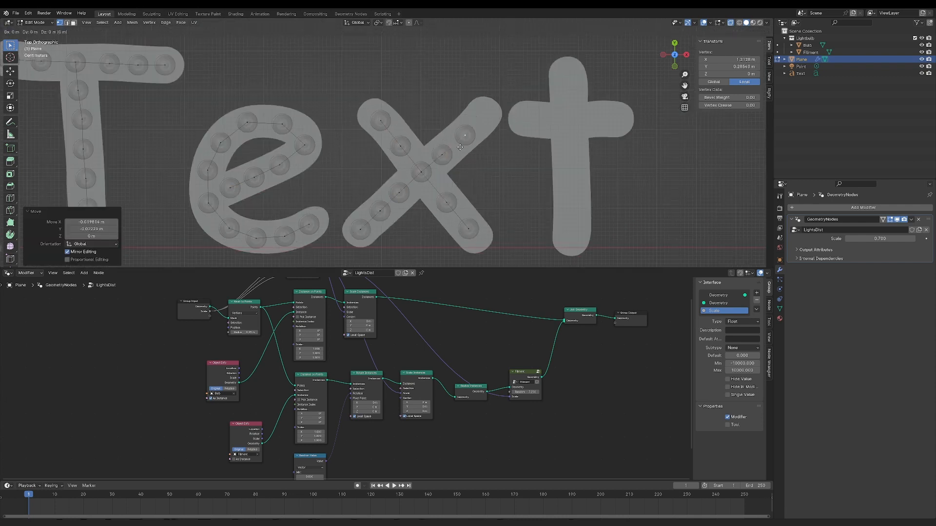
Duplicate a vertex onto the last letter t and extrude vertices along its stem and crossbar
middle_click_drag(525, 151, 405, 160, "shift")
key("shift+d")
left_click(489, 121)
key("e")
left_click(490, 143)
key("e")
left_click(463, 164)
key("e")
left_click(487, 187)
Move the bulb vertices about 0.046 m down along Z onto the text surface and leave mesh editing
key("g")
key("z")
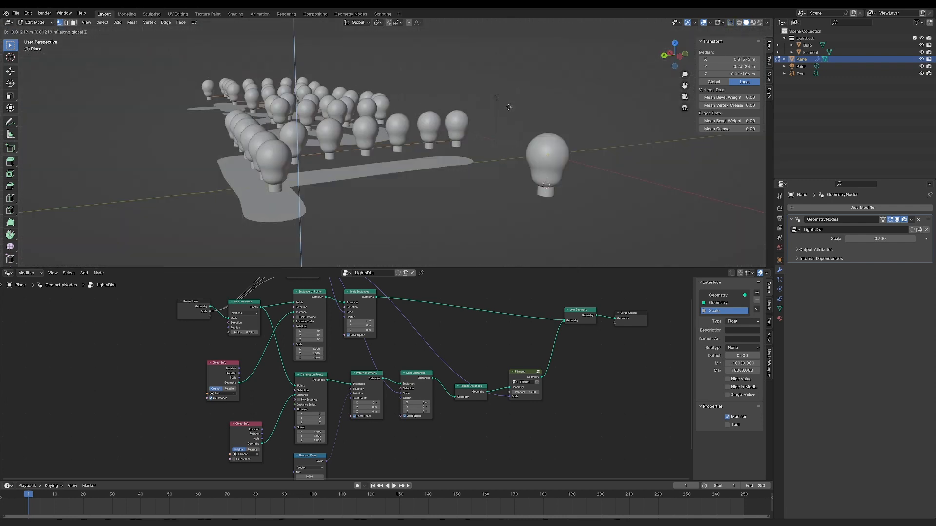
left_click(505, 119)
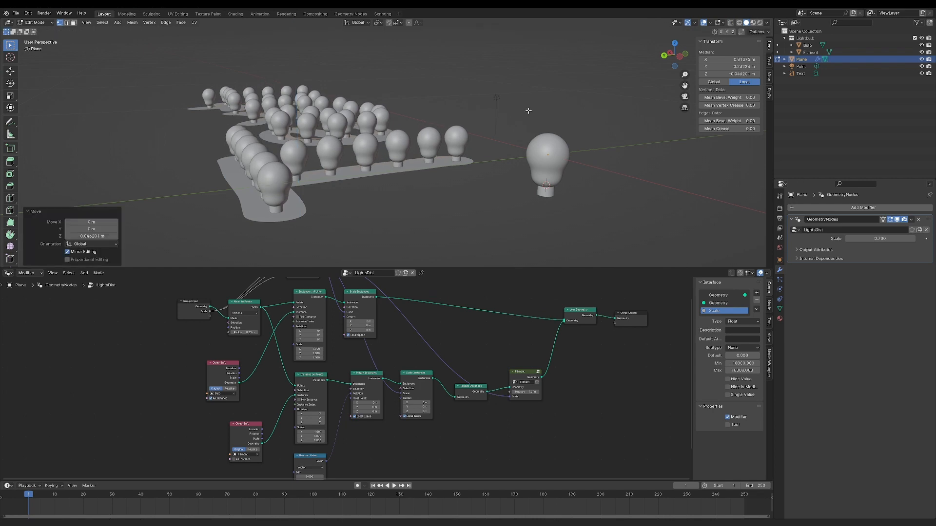
middle_click_drag(527, 108, 438, 117)
key("Tab")
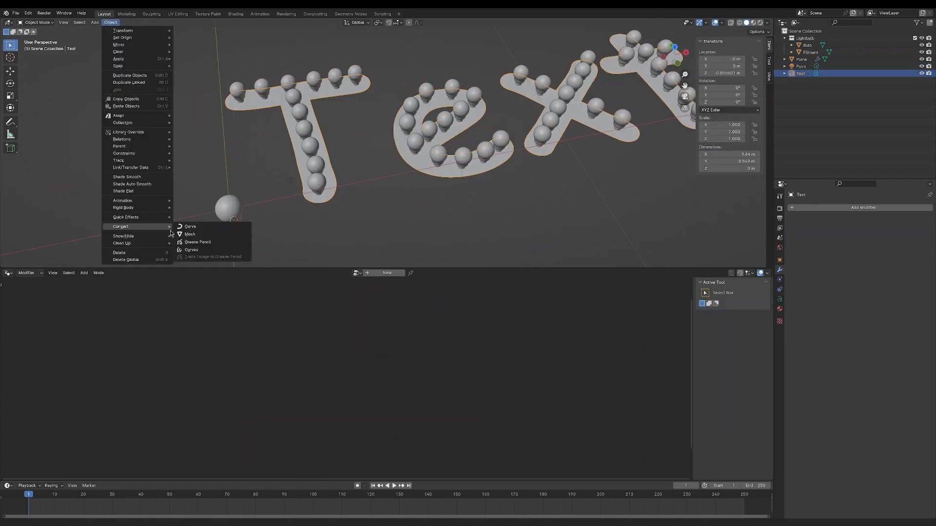
Convert the Text object to a mesh and simplify its faces with Limited Dissolve
left_click(183, 235)
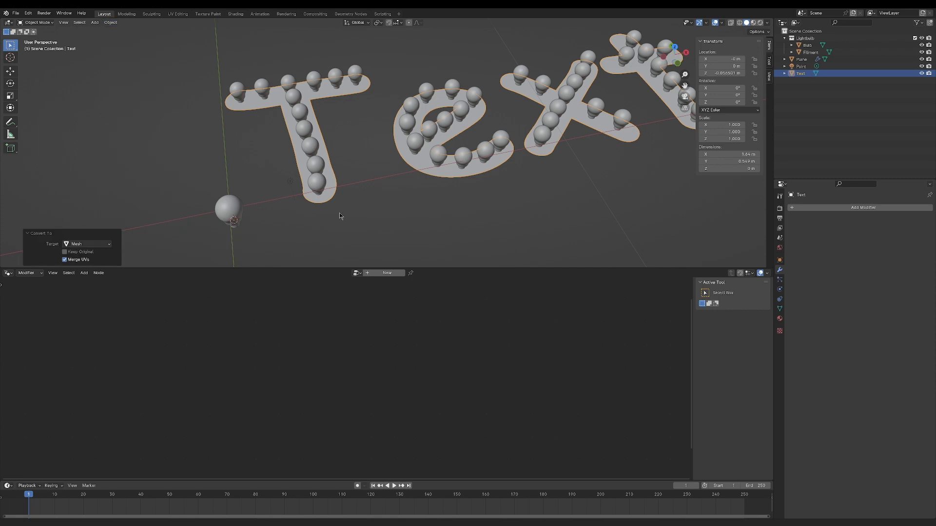
key("Tab")
middle_click_drag(339, 212, 359, 156)
key("x")
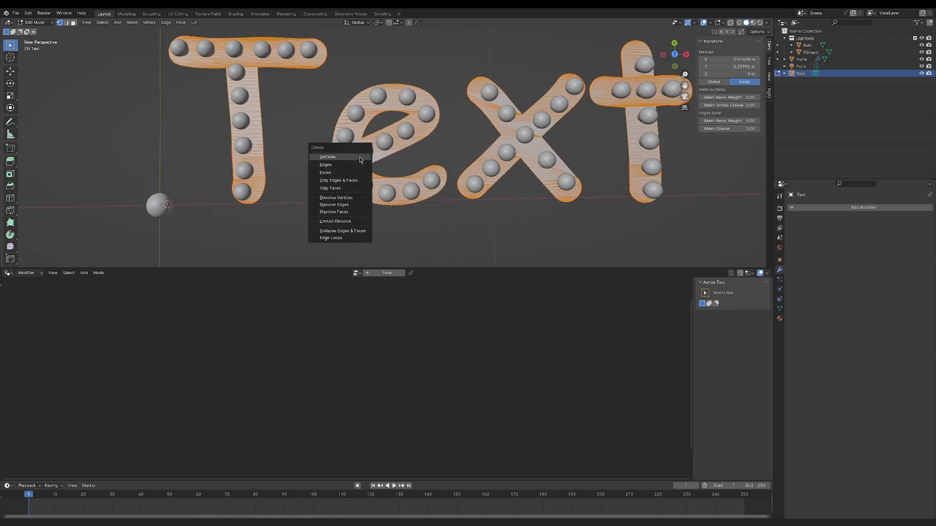
left_click(351, 208)
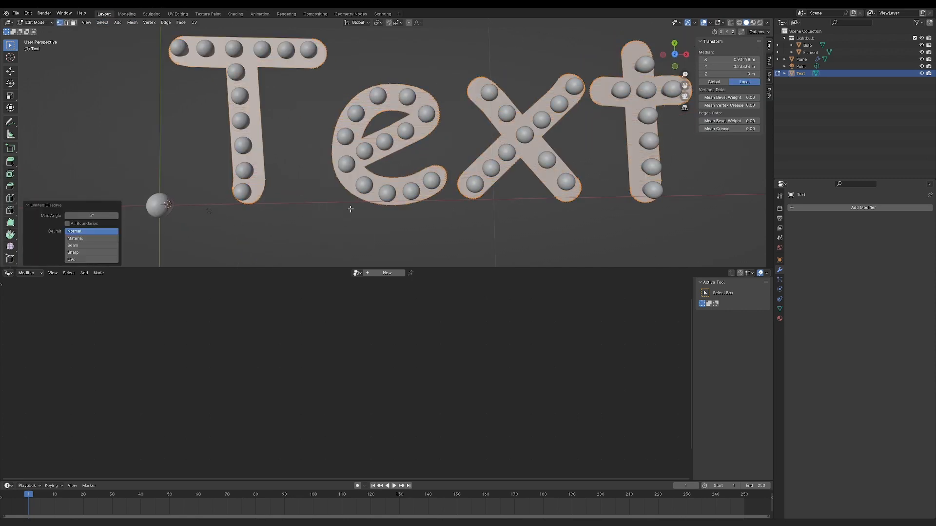
From top view, inset the faces of the text letters by about 0.007 m to form a thin rim
key("KP_7")
scroll(395, 108, "up", 4)
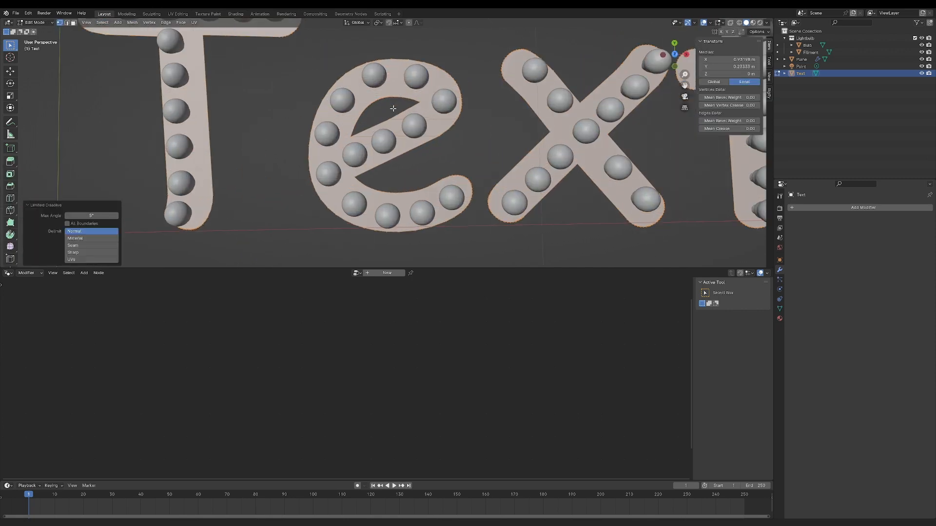
key("i")
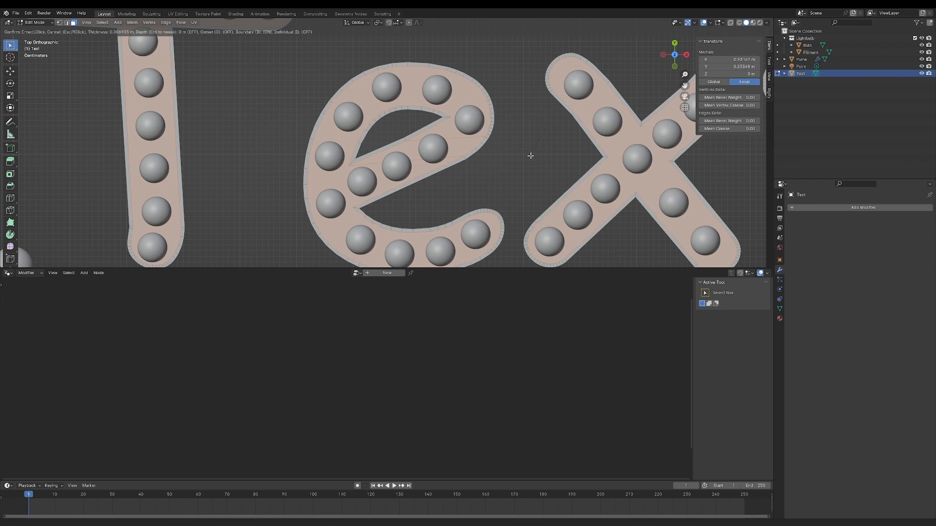
left_click(531, 155)
scroll(529, 154, "down", 3)
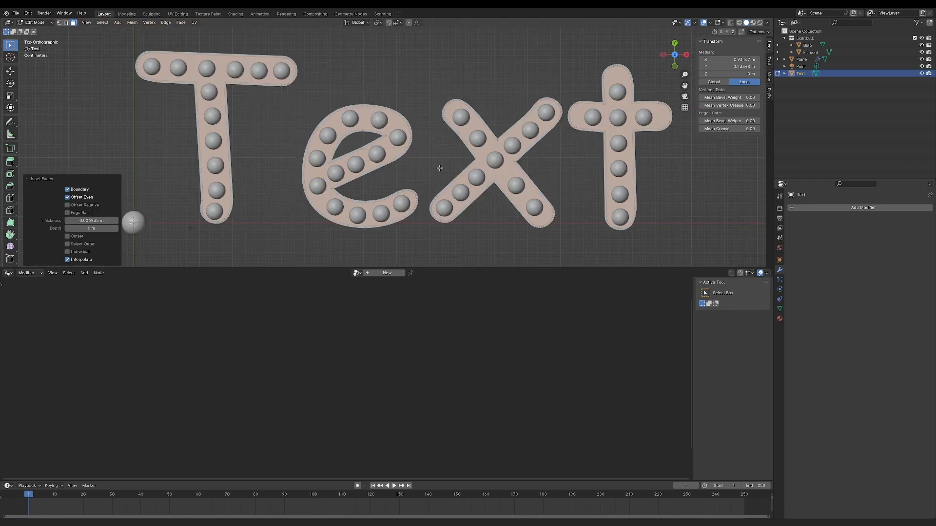
middle_click_drag(444, 165, 457, 92)
scroll(473, 129, "up", 3)
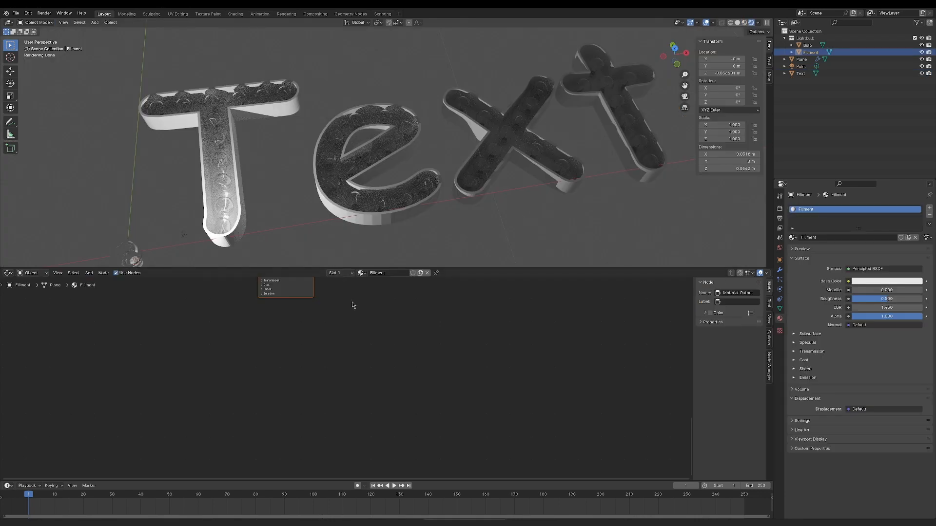
Darken the Base Color of the Filament material's Principled BSDF to grey
key("Home")
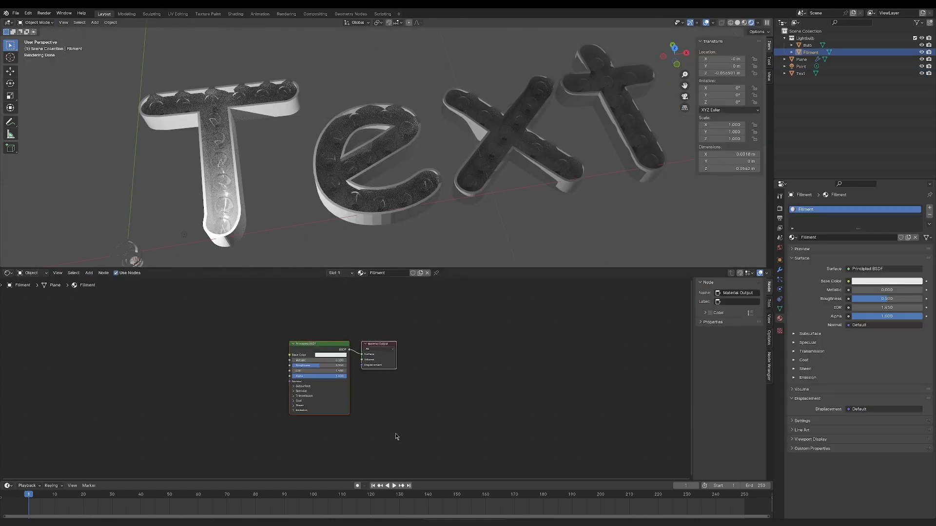
left_click(277, 434)
middle_click_drag(332, 408, 420, 401)
left_click(434, 340)
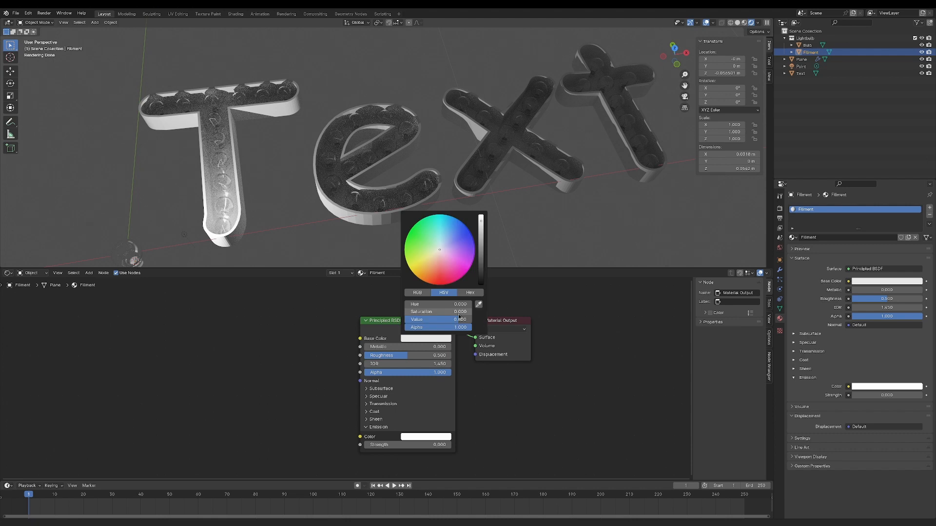
mouse_move(426, 320)
left_mouse_down()
mouse_move(407, 319)
mouse_move(426, 322)
left_mouse_up()
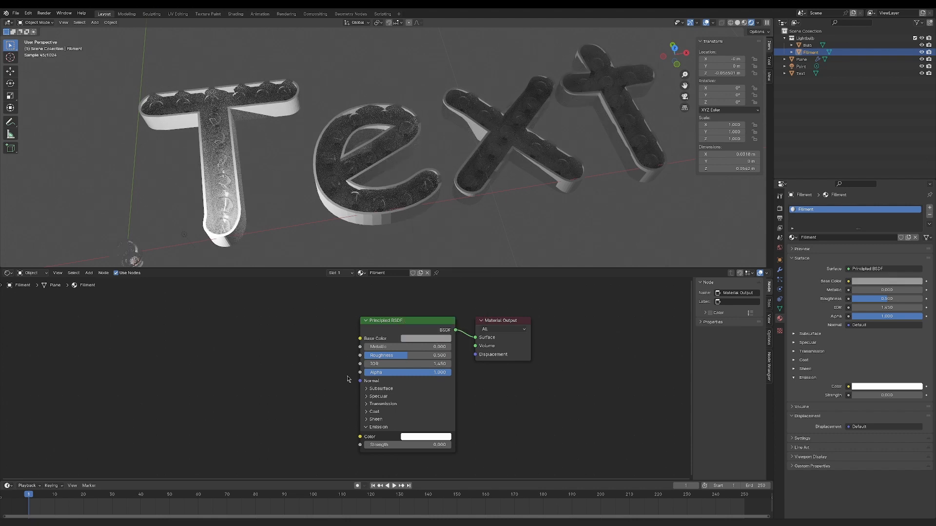
Add a Blackbody node and connect it to the Emission Color of the Filament material
middle_click_drag(360, 442, 433, 430)
left_click_drag(432, 426, 381, 426)
type("black")
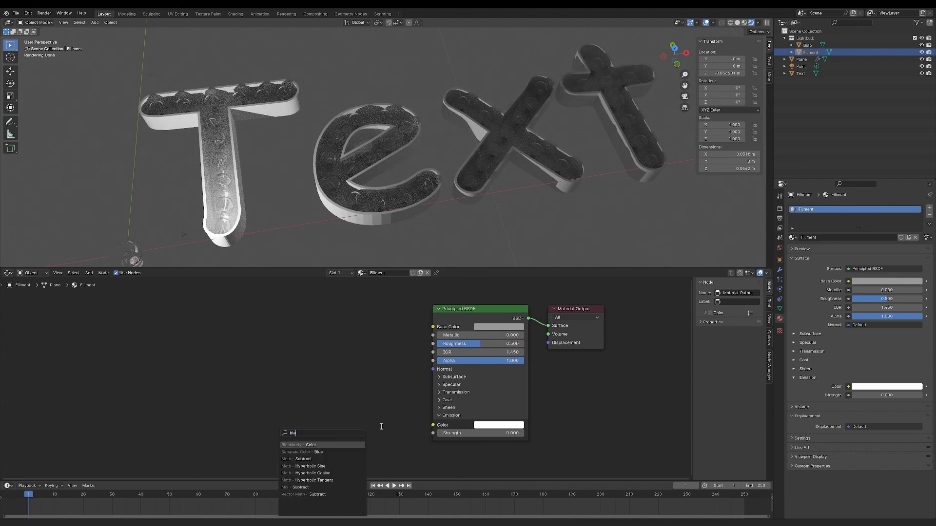
key("Return")
left_click(384, 421)
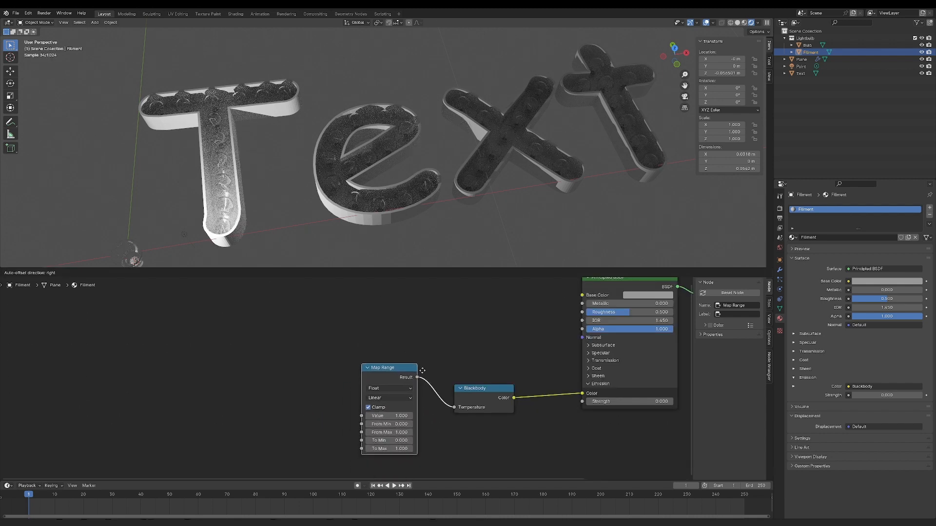
Feed the Blackbody temperature from a Map Range node with To Min 2300 and To Max 4000
left_click(394, 437)
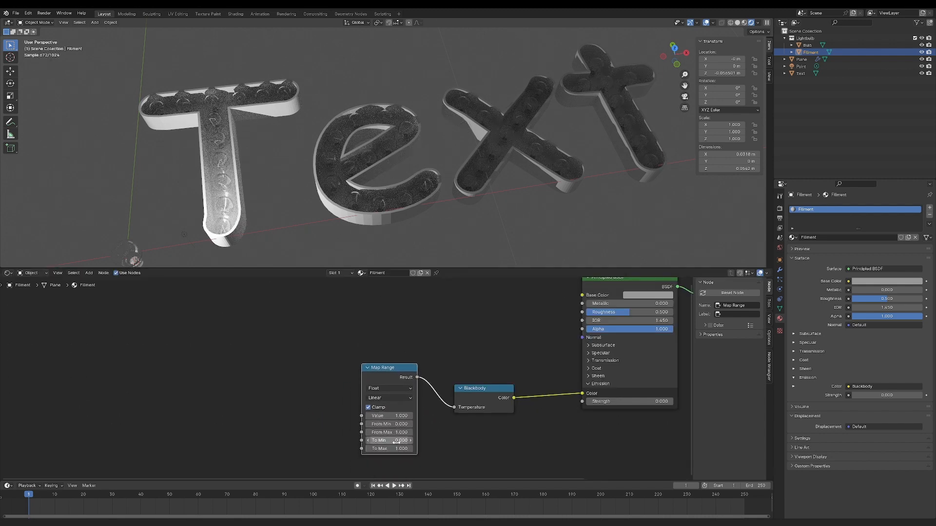
left_click(397, 443)
type("2300")
key("Return")
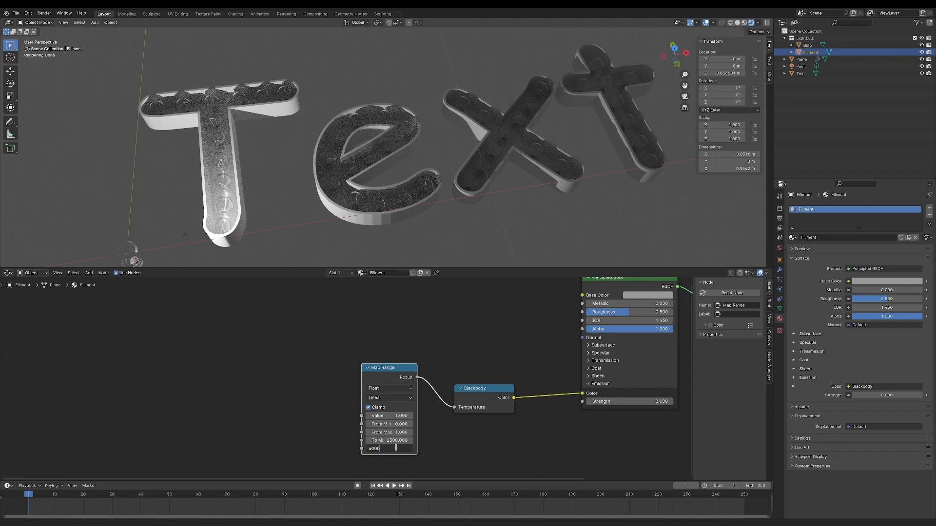
key("Return")
Drive the Map Range Value with the Geometry node's Random Per Island output and raise the Emission Strength
middle_click_drag(357, 414, 414, 410)
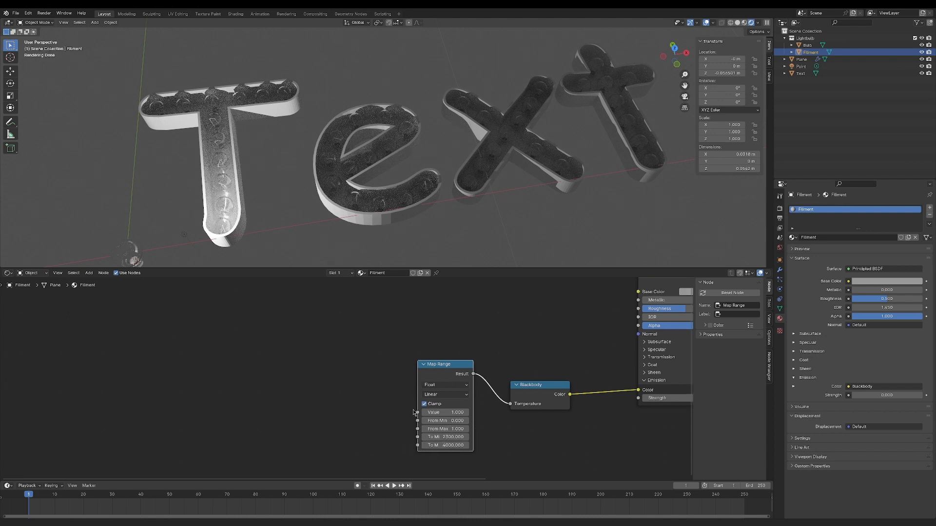
left_click_drag(418, 413, 374, 414)
type("random")
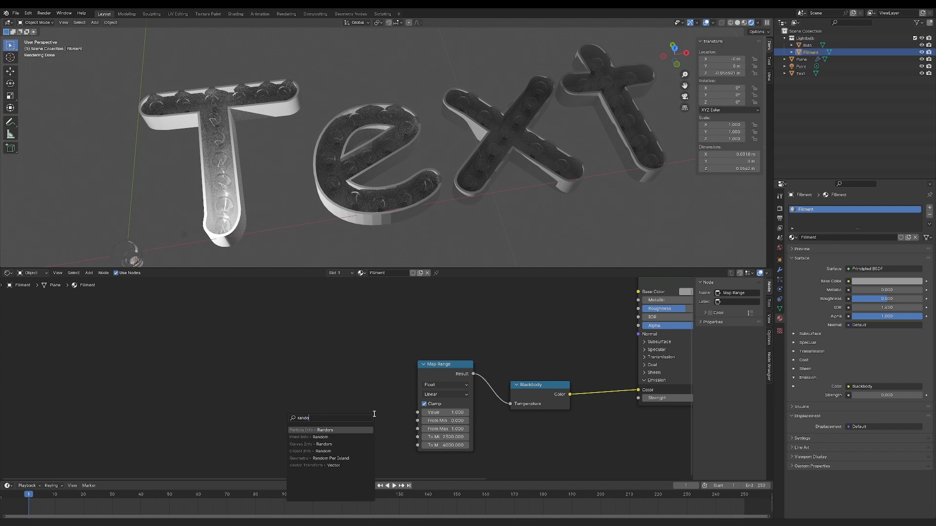
key("Down")
key("Down")
key("Down")
key("Return")
left_click(367, 368)
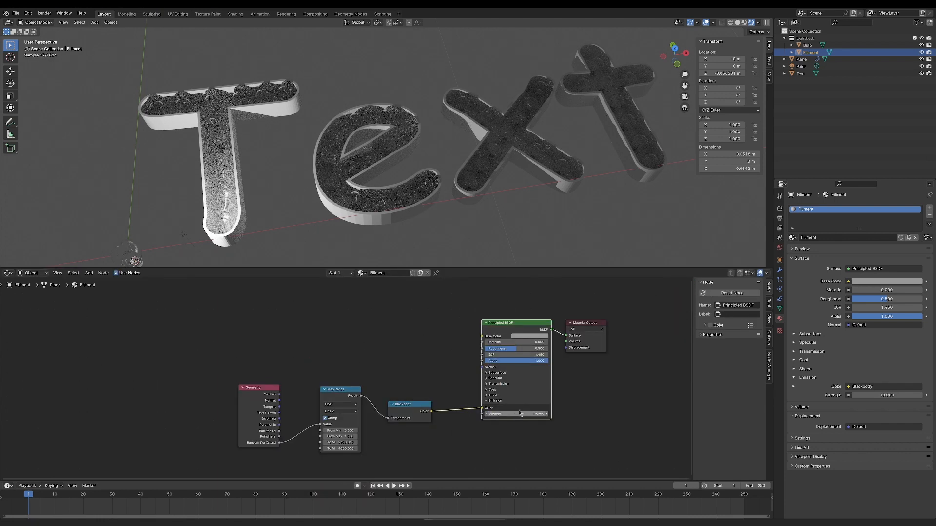
key("Return")
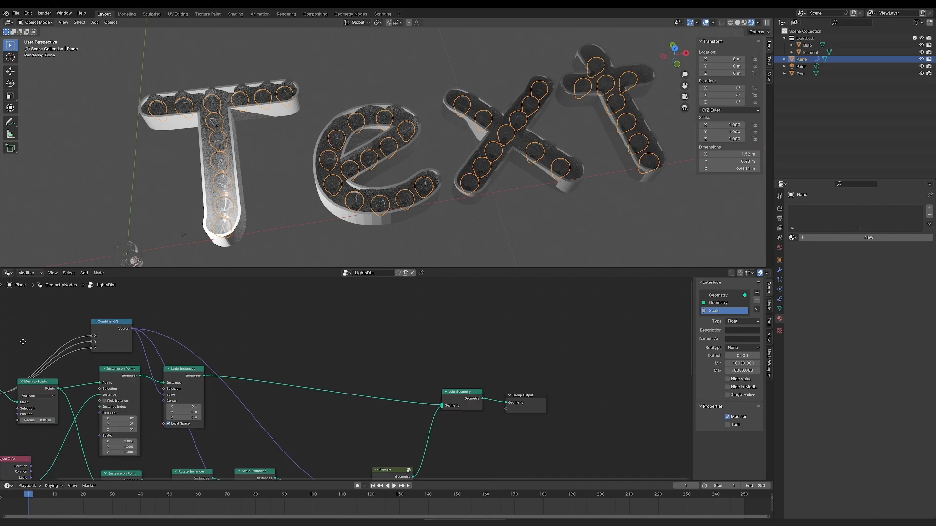
Open the filament node group inside the plane's LightsDist tree and assign the Filament material in its Set Material node
middle_click_drag(22, 342, 19, 288)
left_click(391, 418)
key("Tab")
middle_click_drag(575, 351, 460, 384)
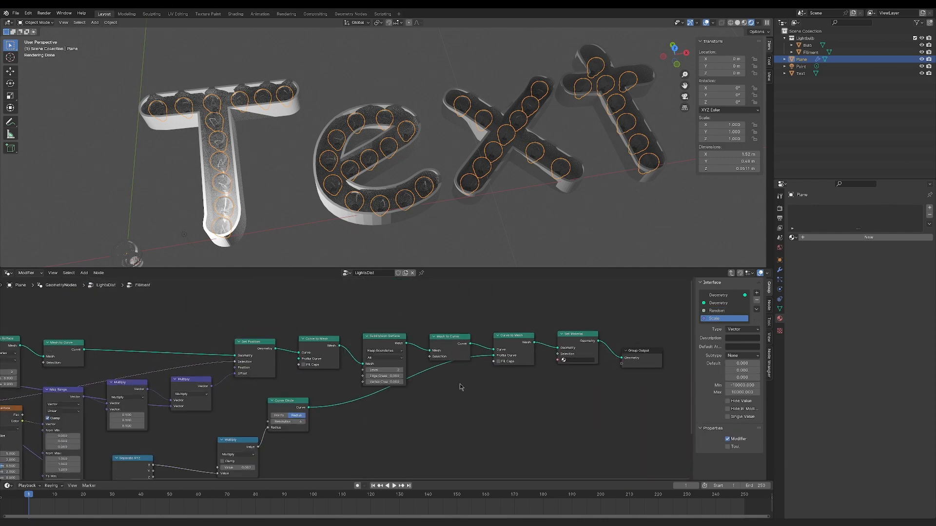
left_click(577, 360)
left_click(578, 371)
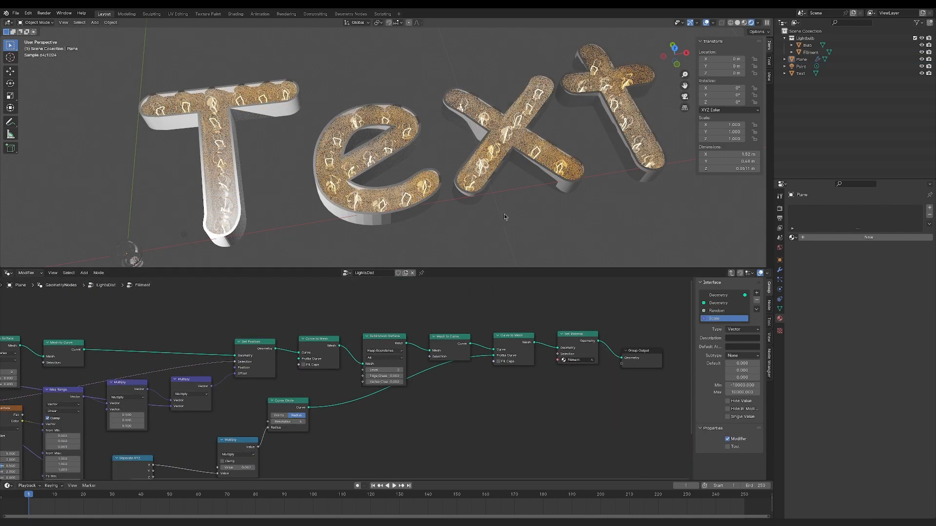